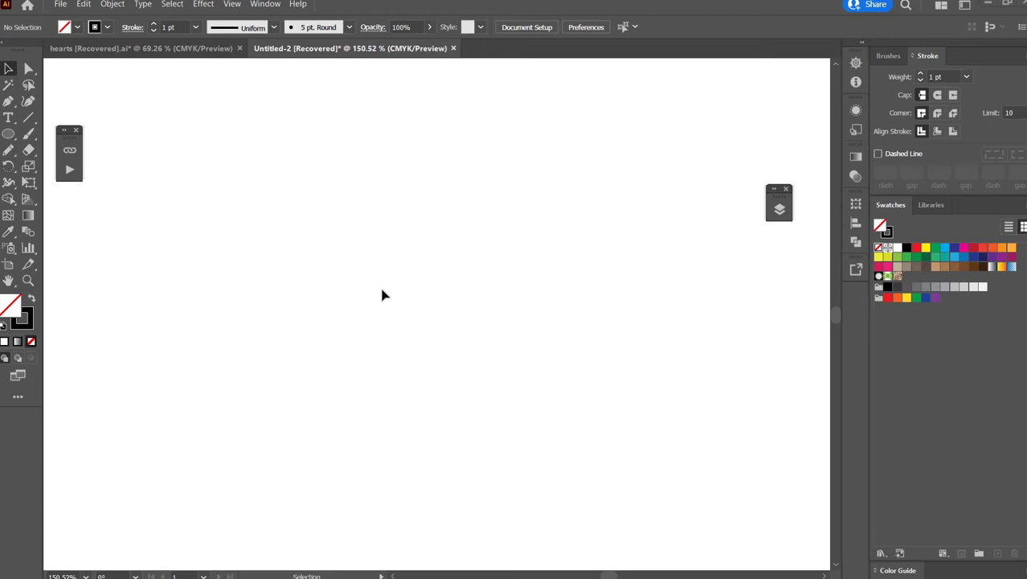
# Draw a tall ellipse and convert its top and bottom anchors to sharp corners.
pyautogui.click(8, 133)
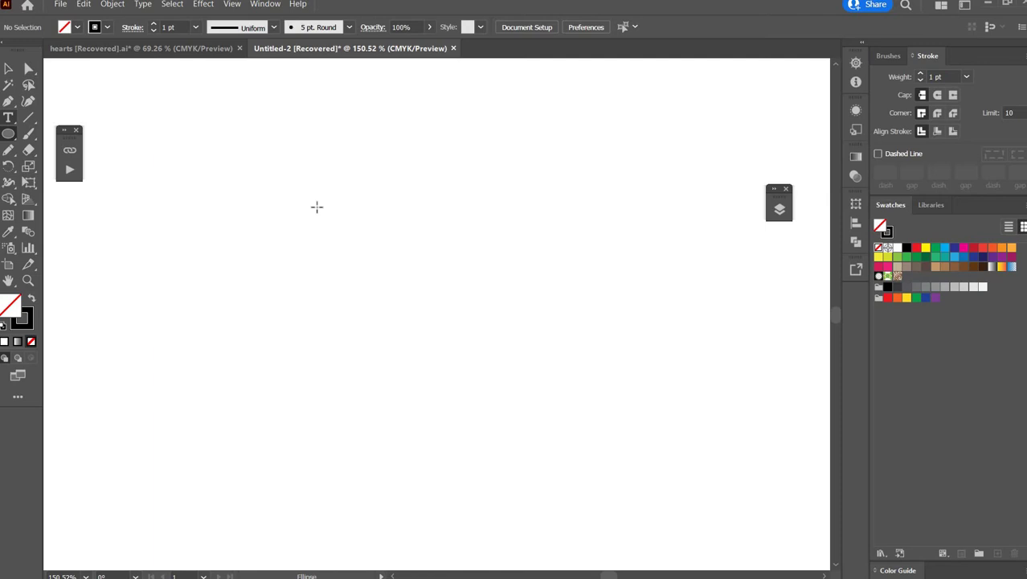
pyautogui.moveTo(319, 205); pyautogui.dragTo(394, 379)
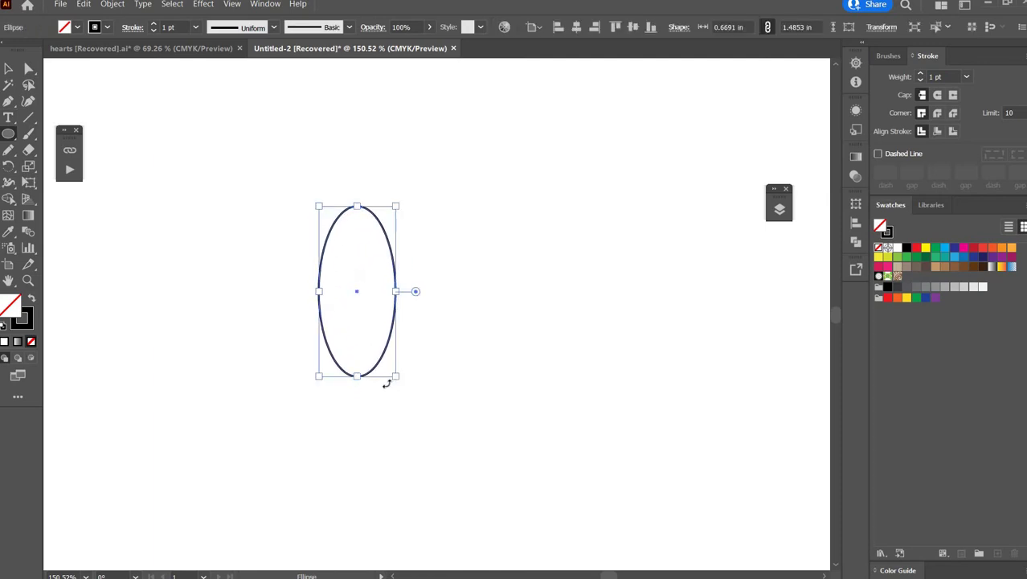
pyautogui.press('a')
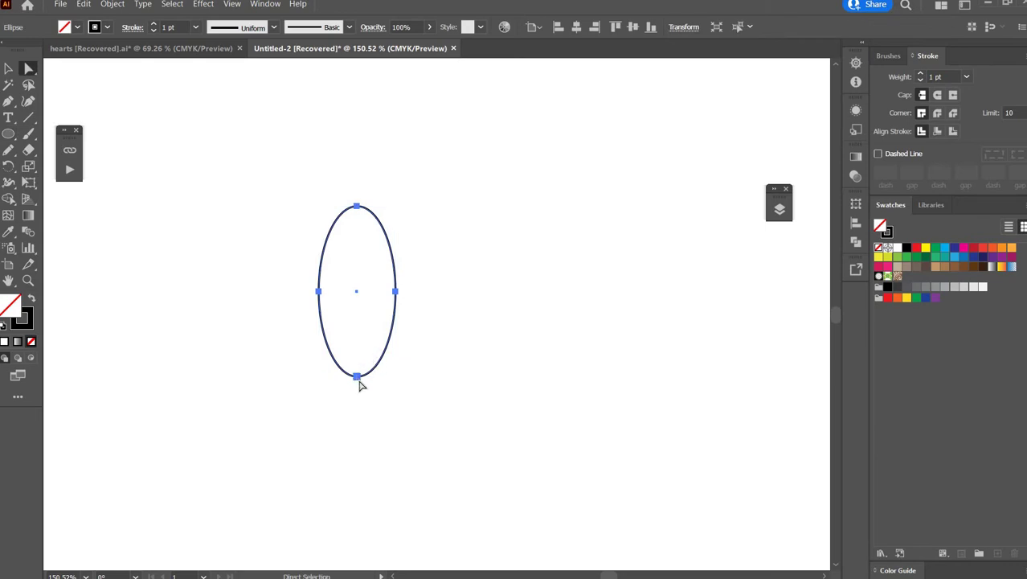
pyautogui.click(357, 376)
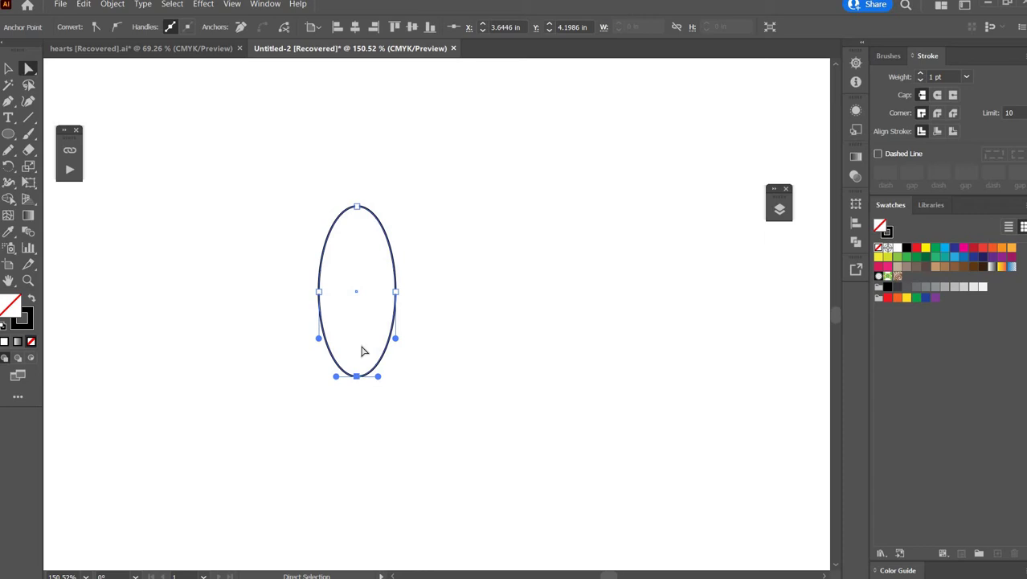
pyautogui.keyDown('shift'); pyautogui.click(357, 206); pyautogui.keyUp('shift')
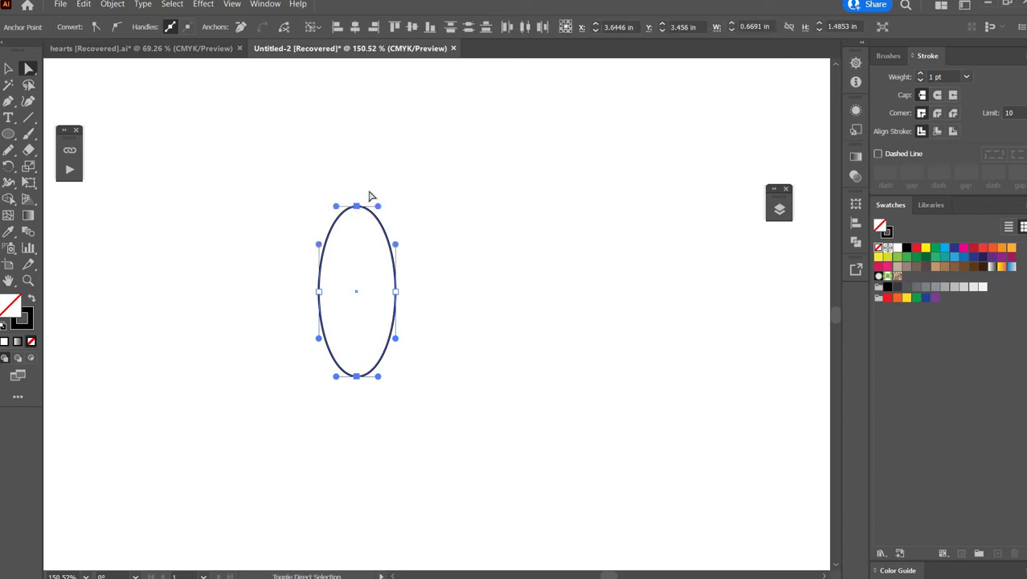
pyautogui.click(98, 26)
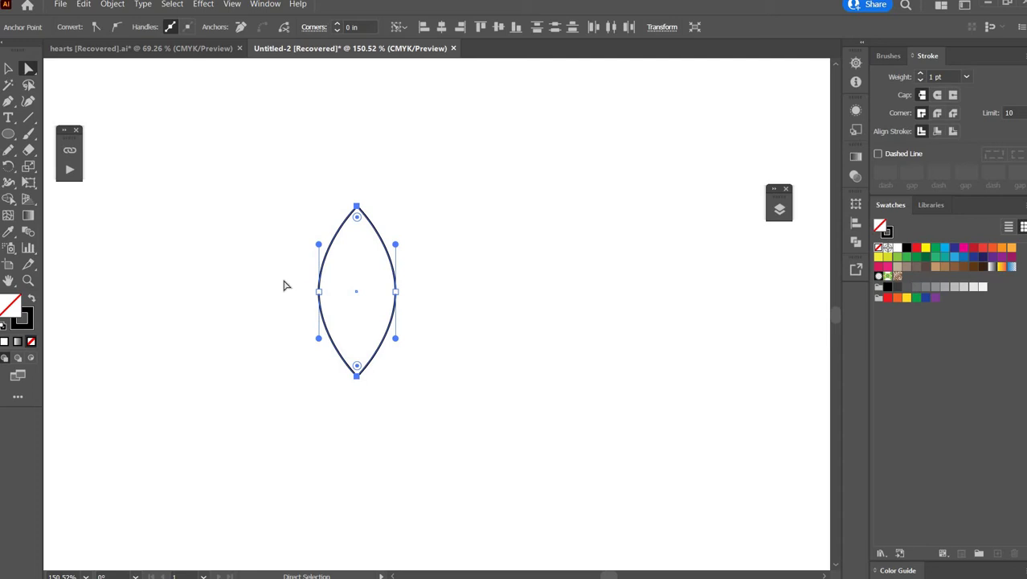
# Reshape the lens into a teardrop and pull the bottom tip up to shorten it.
pyautogui.moveTo(283, 279); pyautogui.dragTo(396, 265)
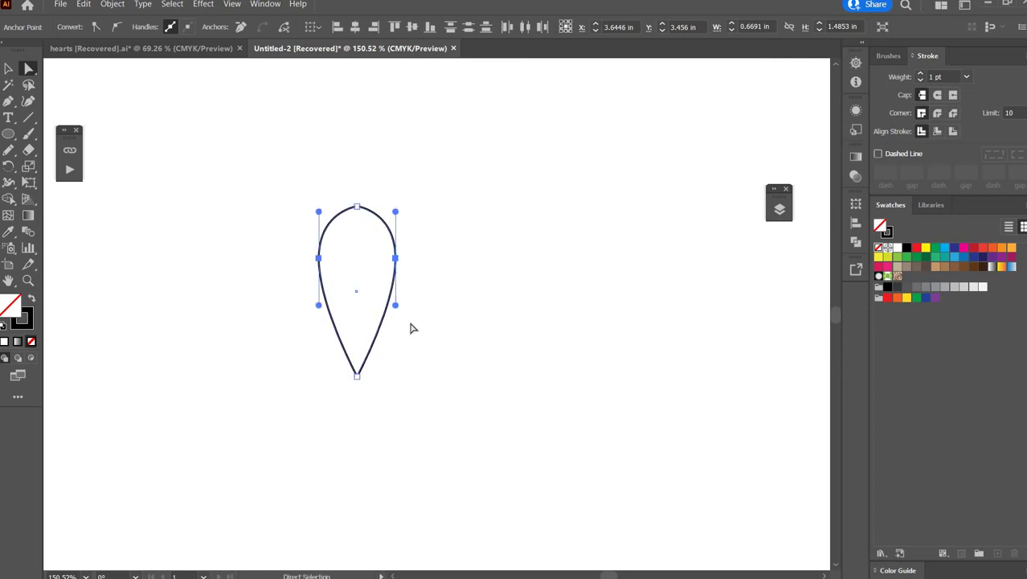
pyautogui.click(356, 375)
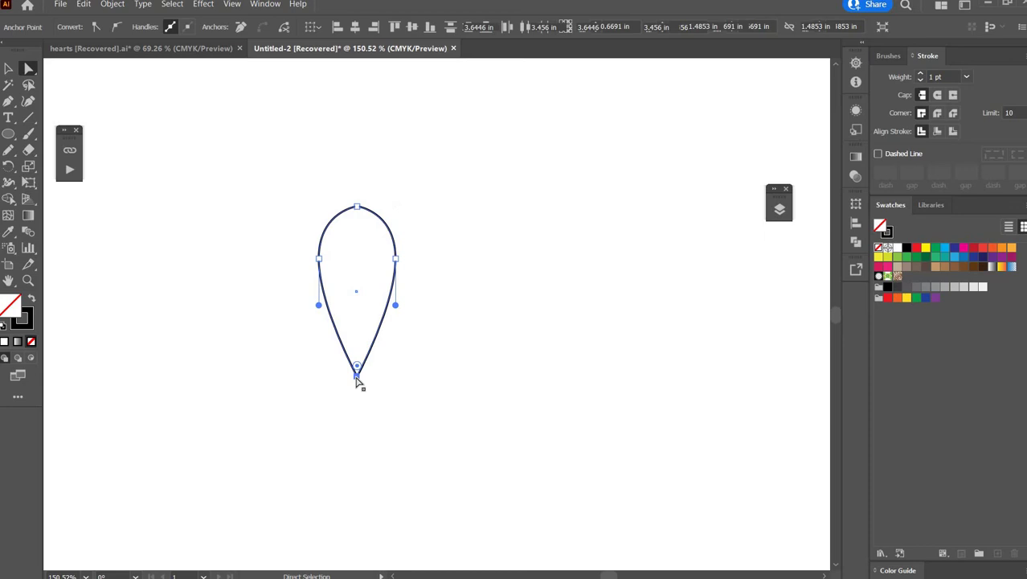
pyautogui.moveTo(357, 372); pyautogui.dragTo(359, 341)
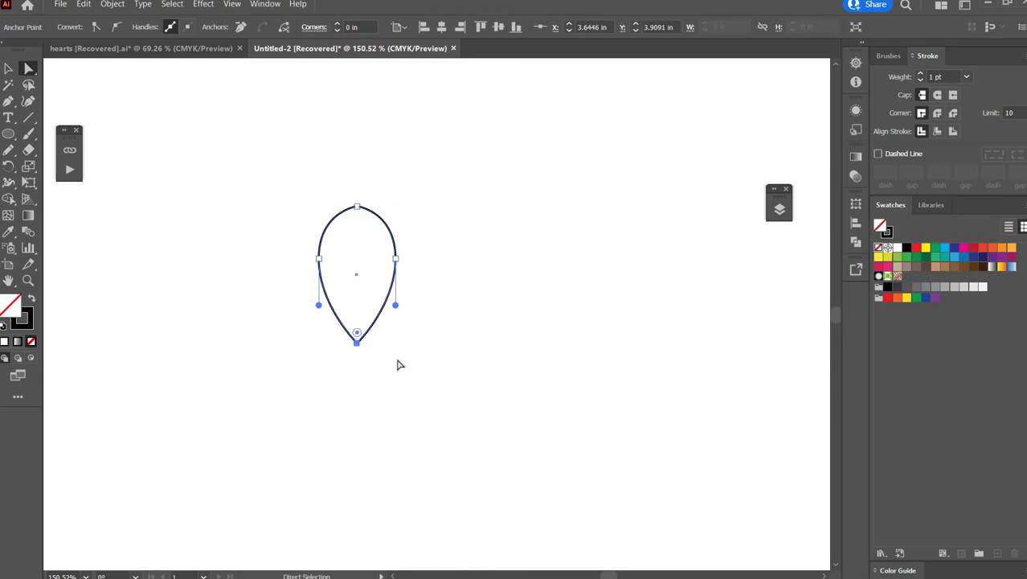
# Draw a small circle about 0.6094 in wide below the teardrop, centred horizontally with it.
pyautogui.press('v')
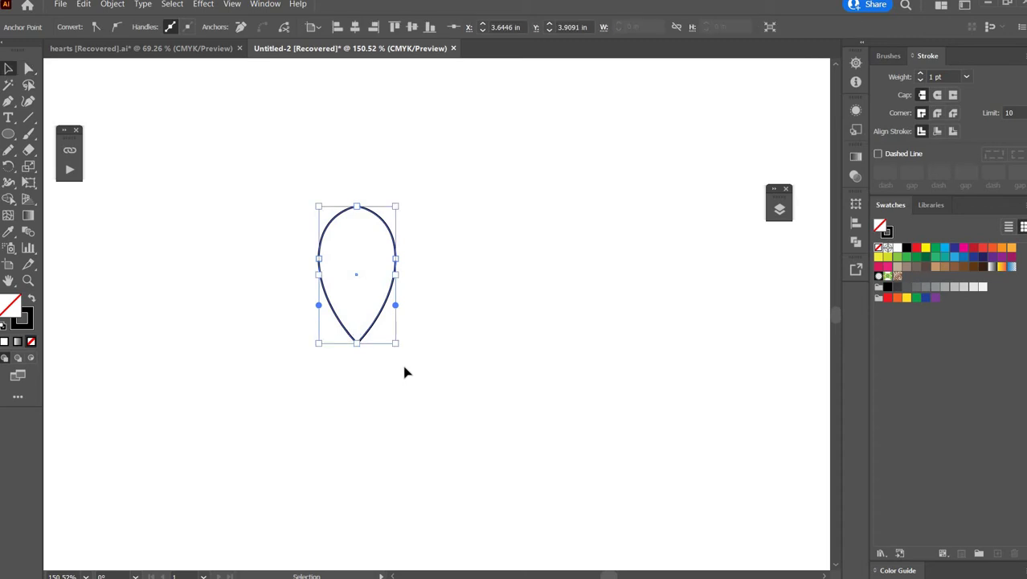
pyautogui.click(402, 350)
pyautogui.scroll(-3, 425, 314)
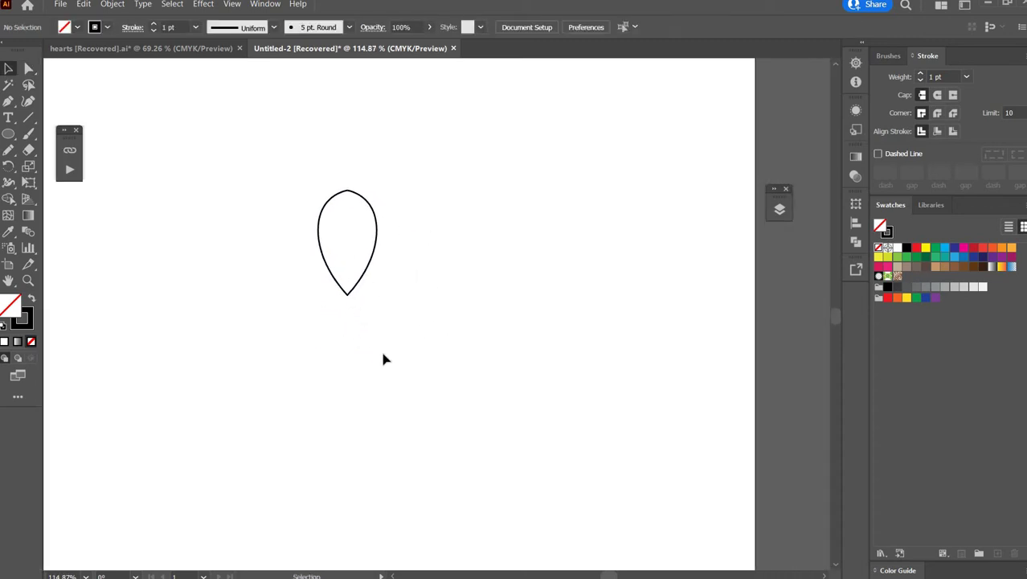
pyautogui.press('l')
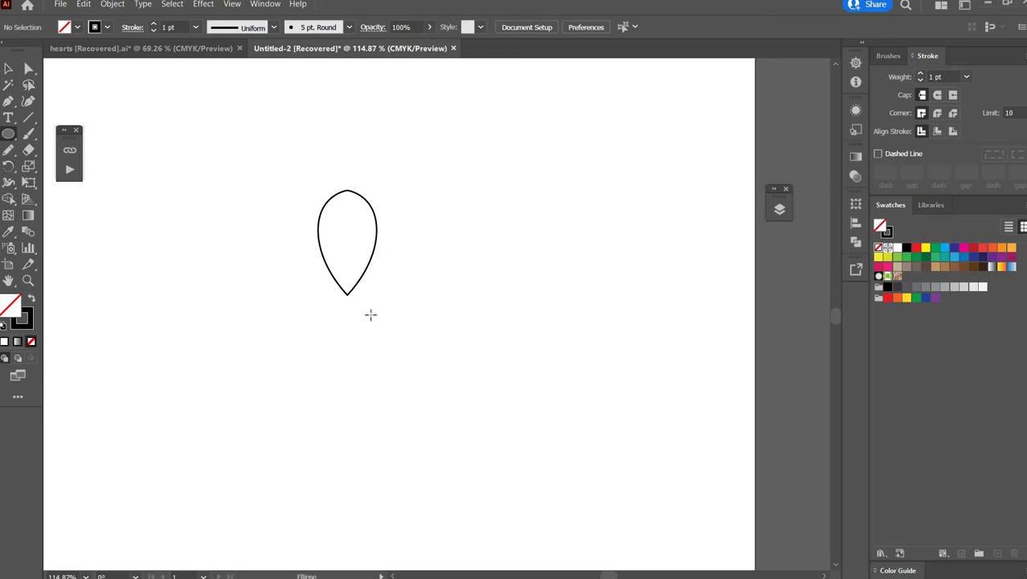
pyautogui.moveTo(365, 315); pyautogui.dragTo(411, 371)
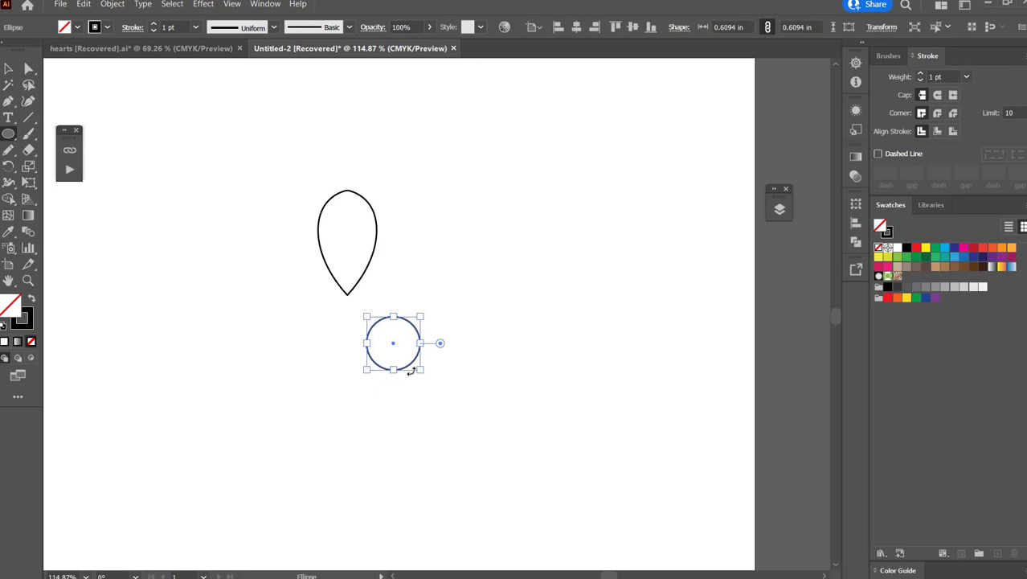
pyautogui.click(576, 29)
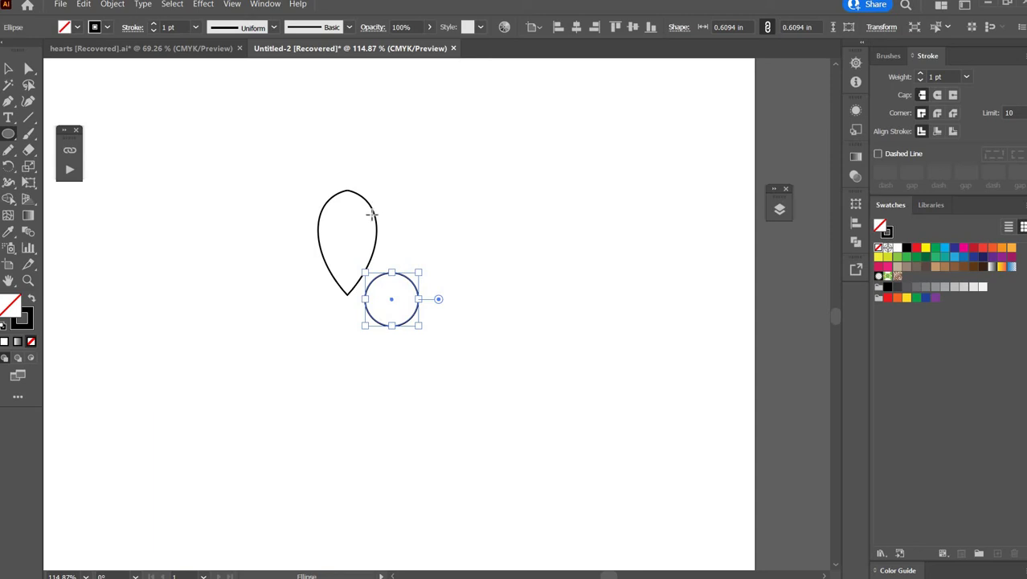
# Fill the teardrop petal with white and move it so its tip overlaps the circle.
pyautogui.press('v')
pyautogui.click(372, 243)
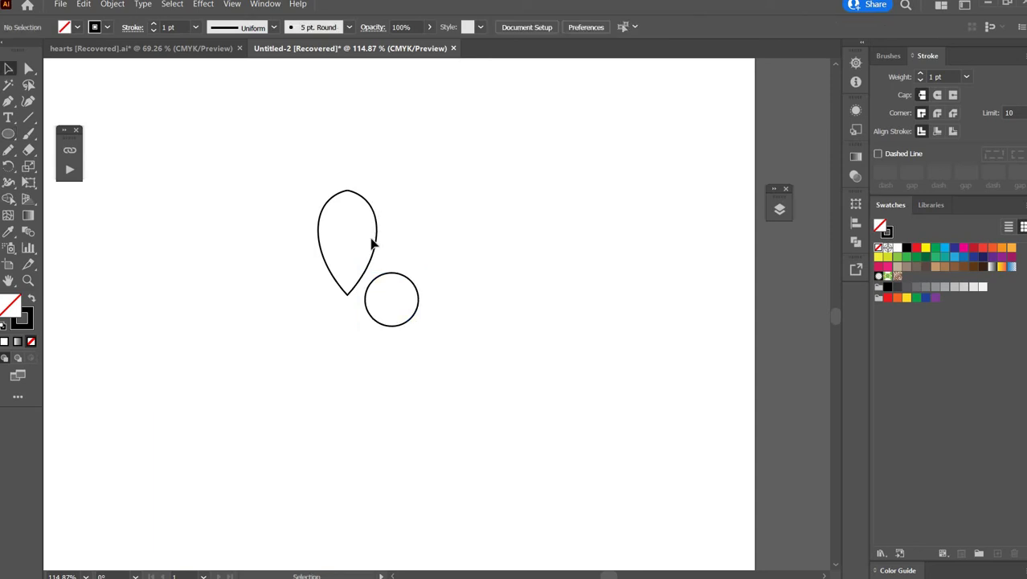
pyautogui.click(366, 270)
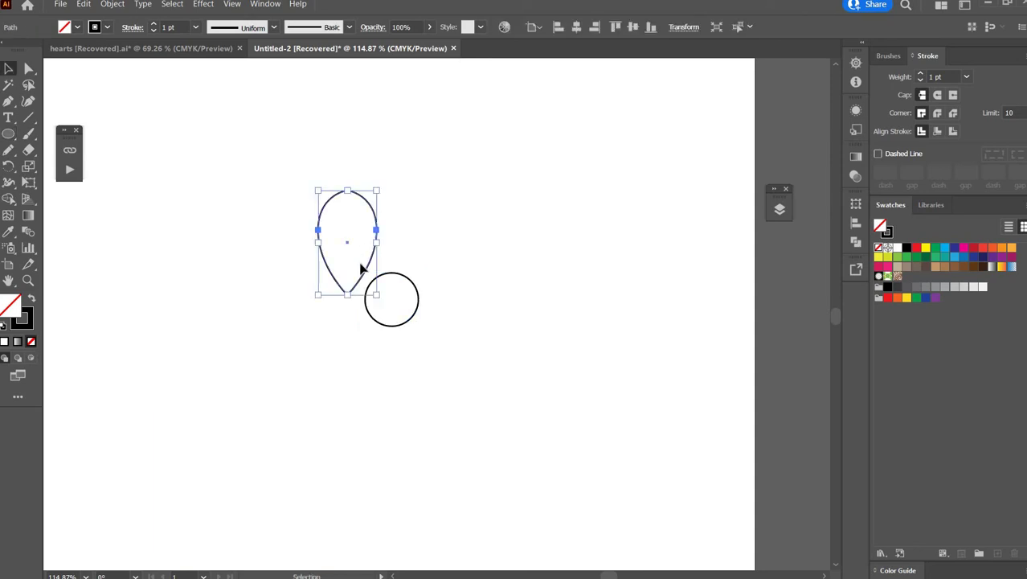
pyautogui.click(345, 276)
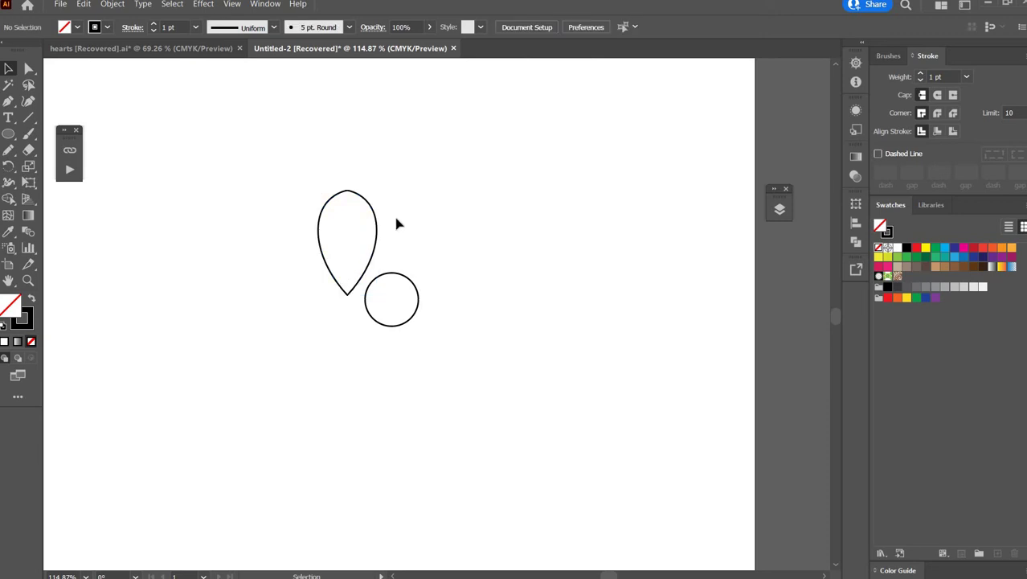
pyautogui.click(318, 234)
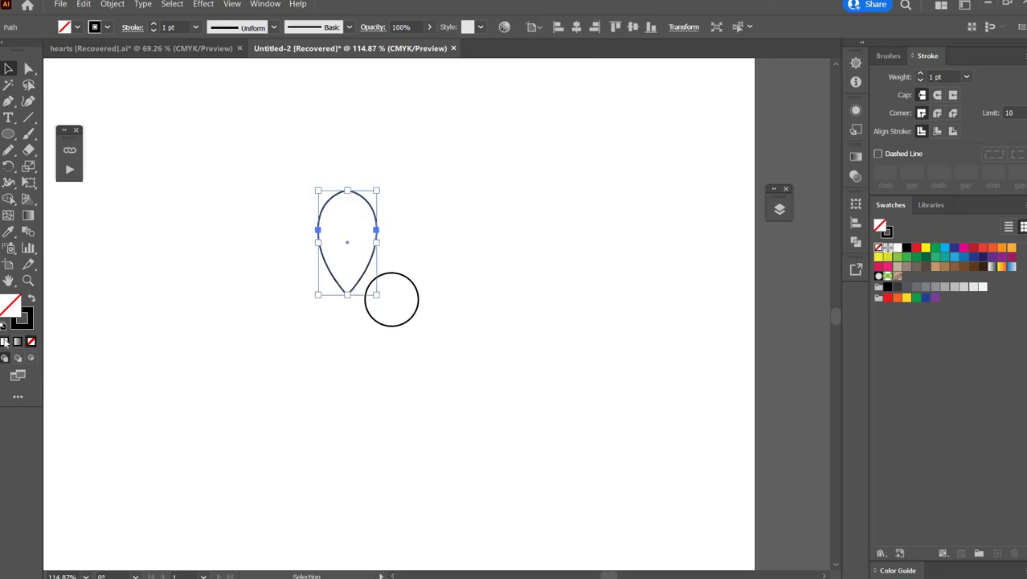
pyautogui.click(4, 341)
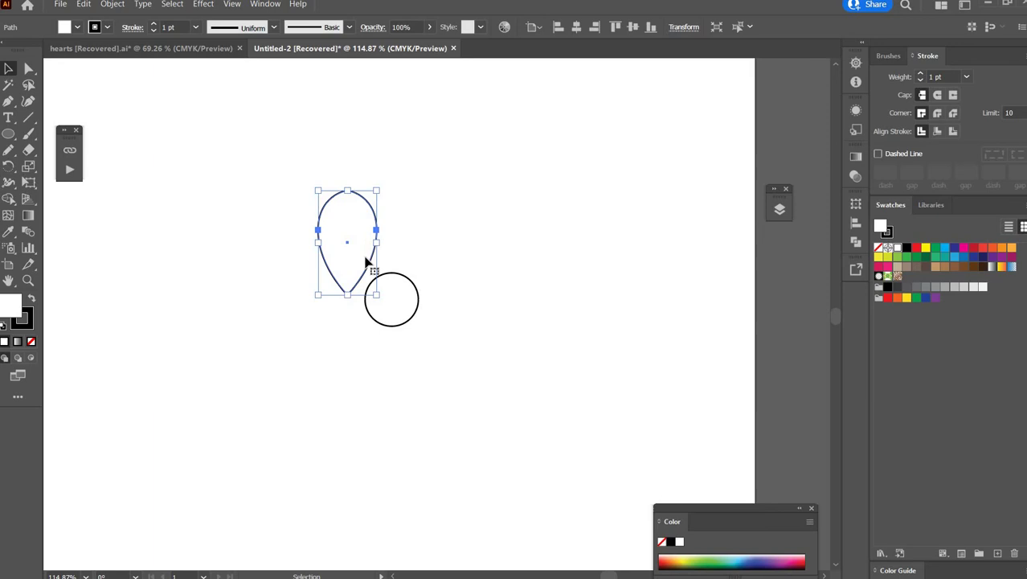
pyautogui.moveTo(363, 265); pyautogui.dragTo(406, 265)
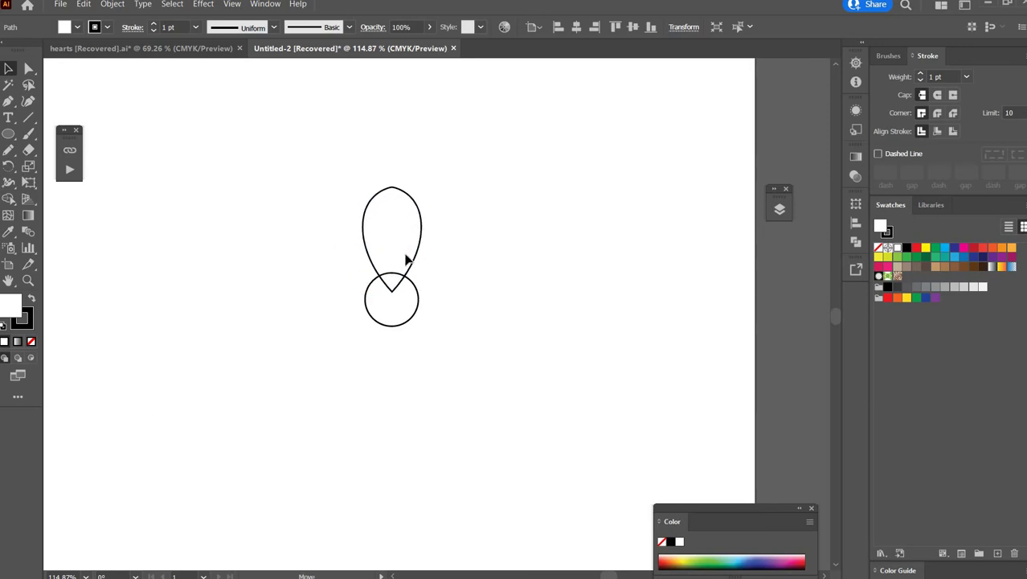
# Fill the circle with white to hide the tip, then nudge the petal slightly upward.
pyautogui.click(404, 302)
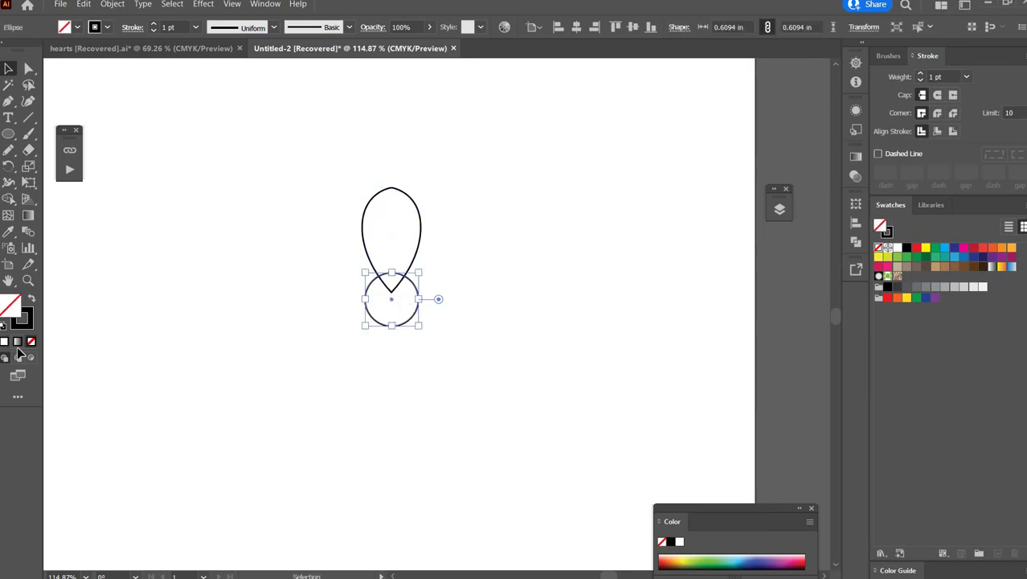
pyautogui.click(5, 341)
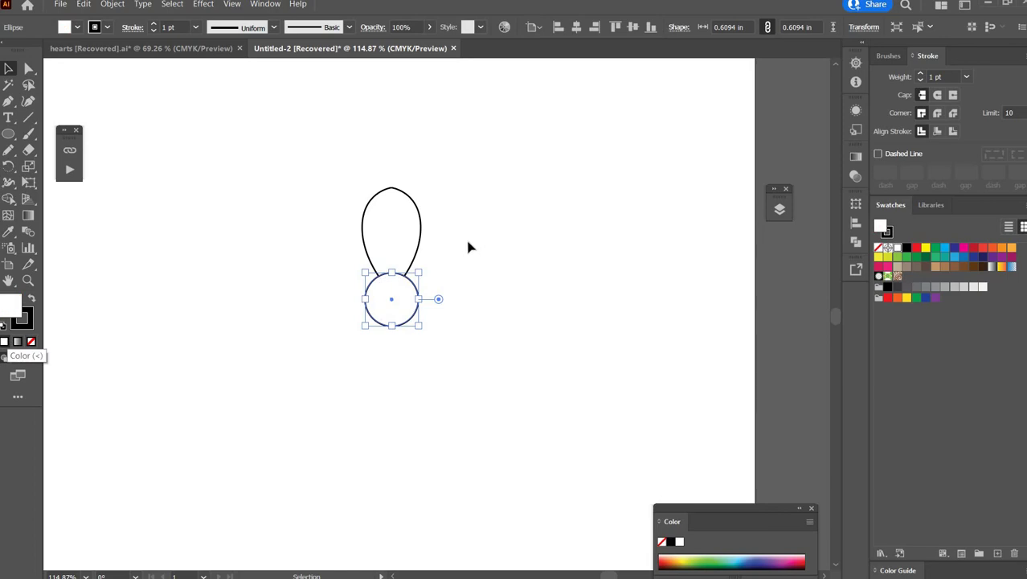
pyautogui.click(438, 245)
pyautogui.click(424, 224)
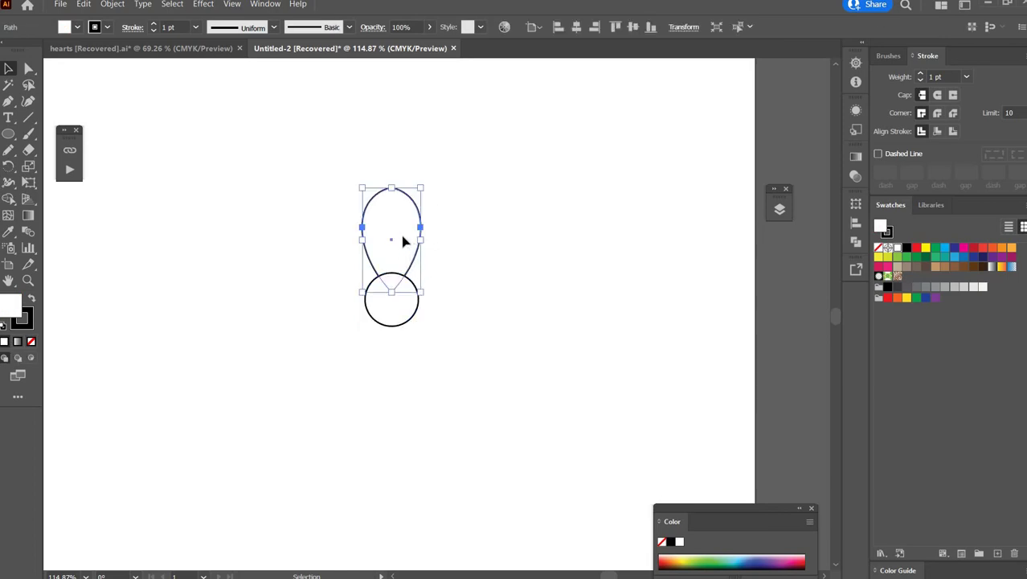
pyautogui.moveTo(400, 261)
pyautogui.mouseDown()
pyautogui.moveTo(406, 248)
pyautogui.moveTo(407, 259)
pyautogui.mouseUp()
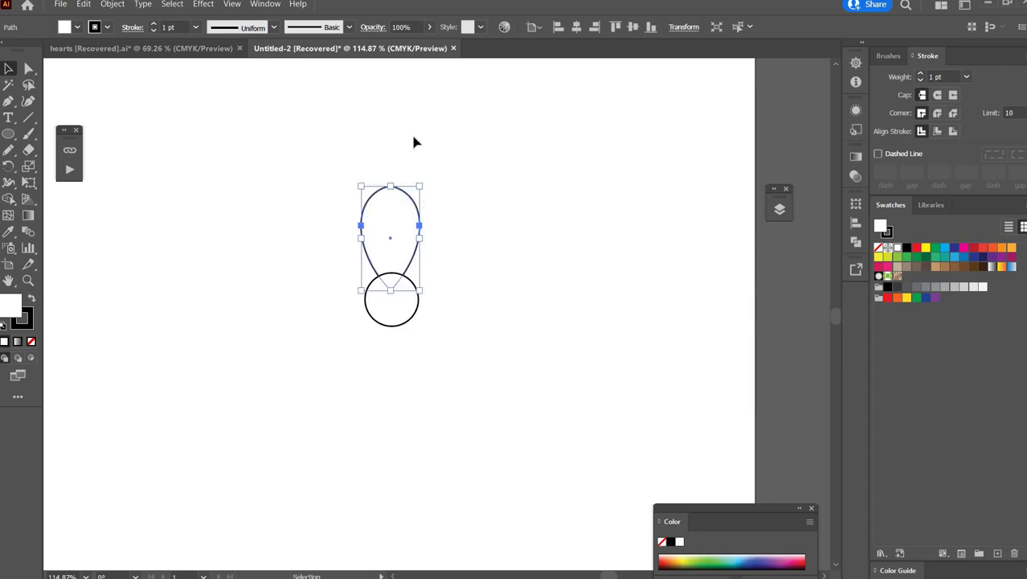
# Apply Object > Repeat > Radial to repeat the petal around the circle.
pyautogui.click(112, 4)
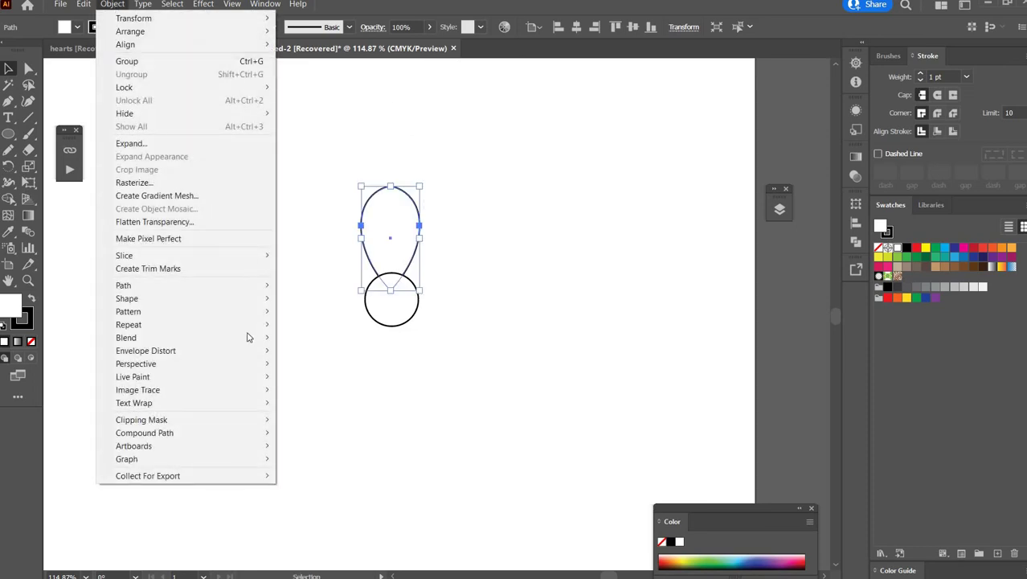
pyautogui.moveTo(261, 324)
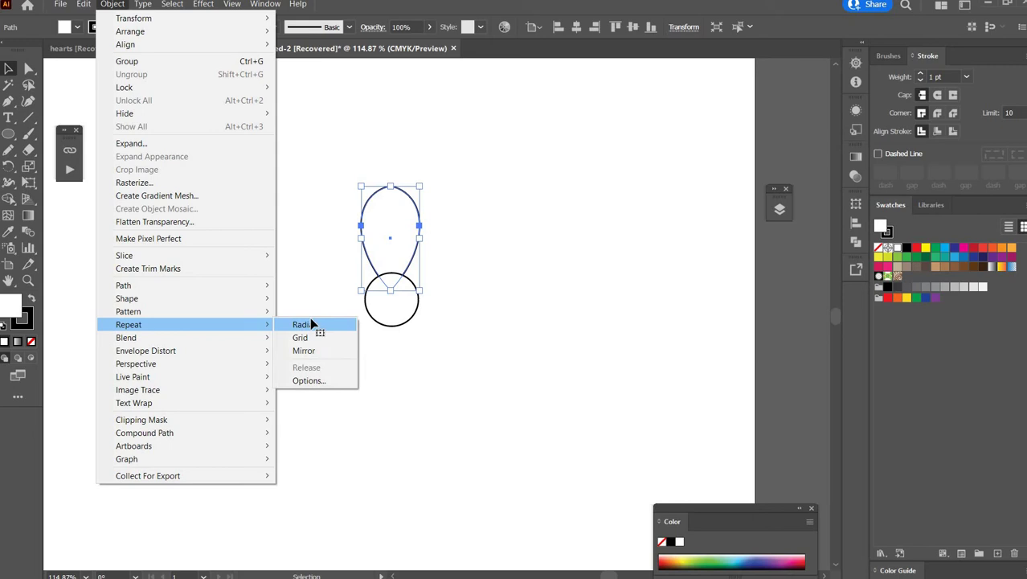
pyautogui.click(310, 324)
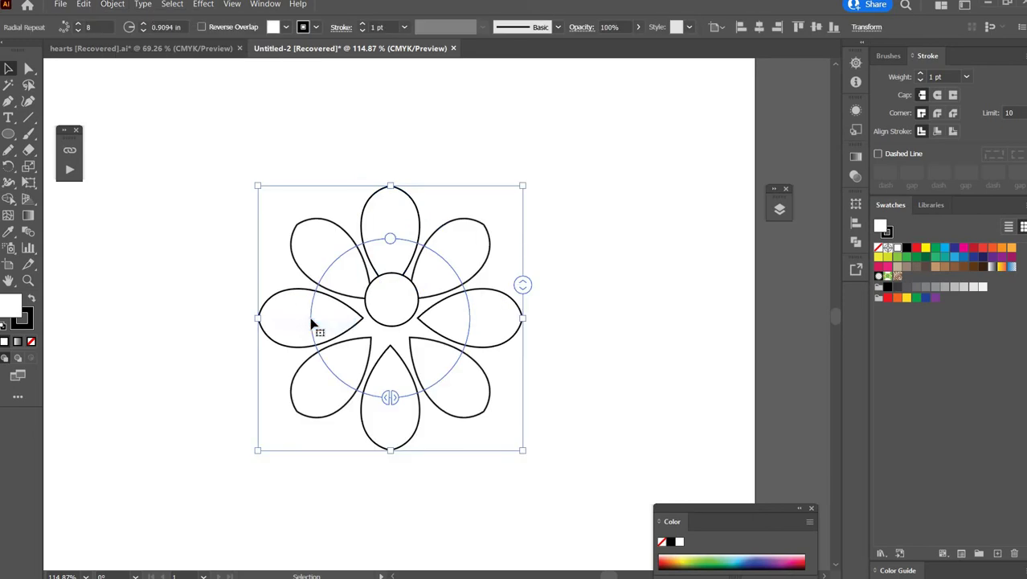
# Centre the flower vertically and set six petals at a 0.7399 in radius.
pyautogui.click(759, 29)
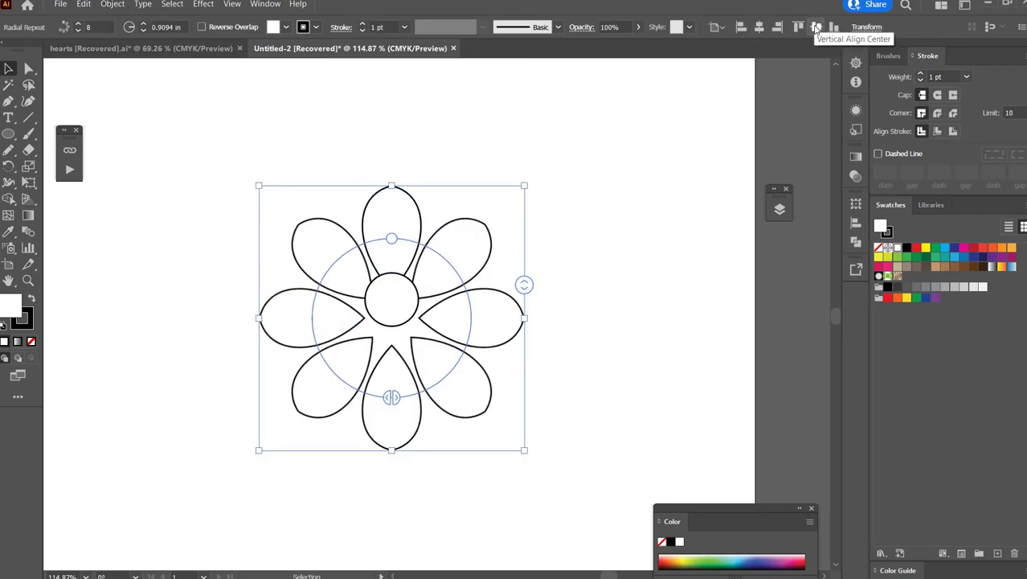
pyautogui.click(815, 28)
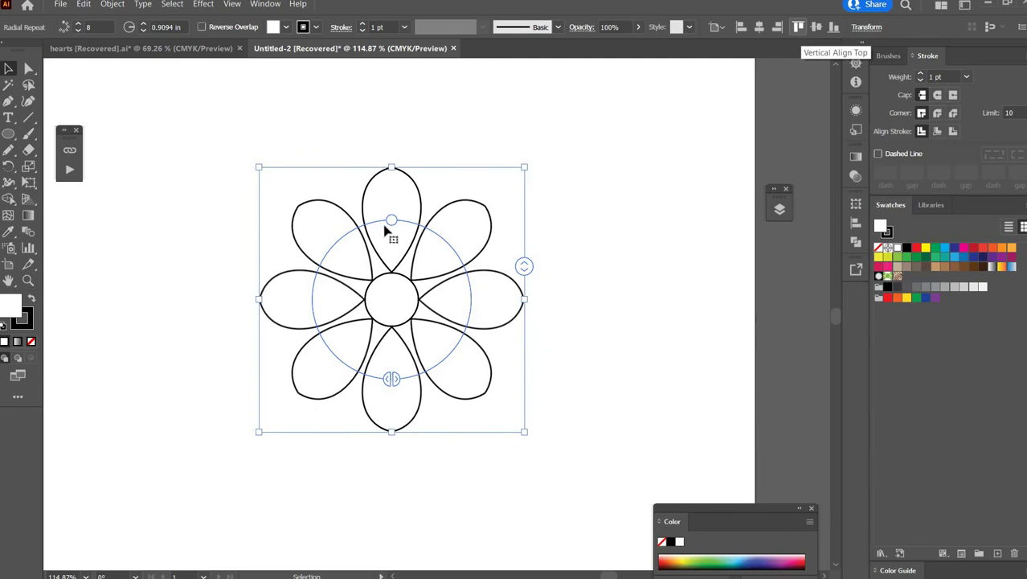
pyautogui.moveTo(391, 221)
pyautogui.mouseDown()
pyautogui.moveTo(393, 245)
pyautogui.moveTo(404, 201)
pyautogui.moveTo(394, 172)
pyautogui.moveTo(406, 173)
pyautogui.moveTo(399, 232)
pyautogui.mouseUp()
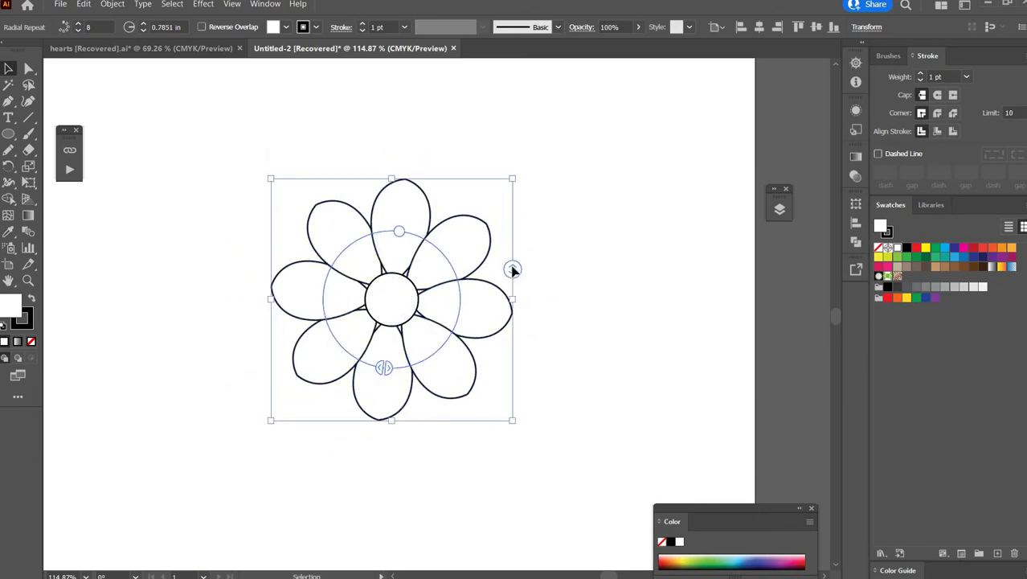
pyautogui.moveTo(514, 270)
pyautogui.mouseDown()
pyautogui.moveTo(513, 216)
pyautogui.moveTo(515, 280)
pyautogui.moveTo(524, 281)
pyautogui.mouseUp()
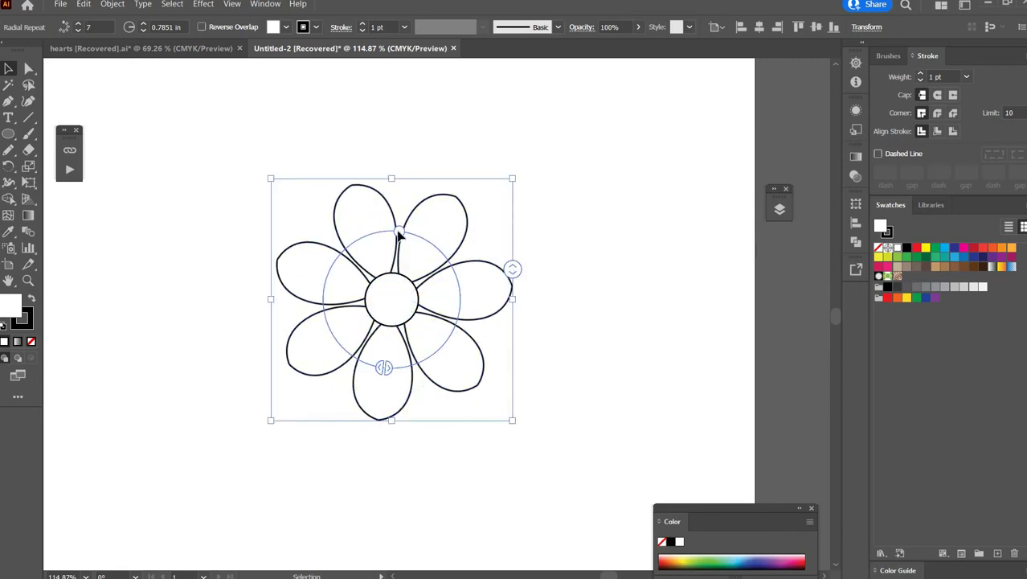
pyautogui.moveTo(399, 238); pyautogui.dragTo(407, 239)
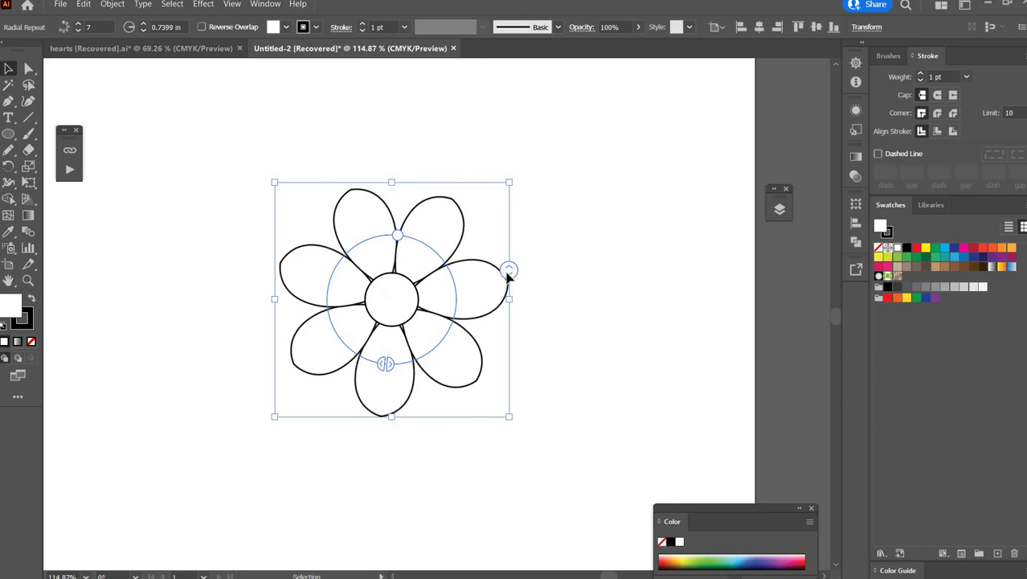
pyautogui.moveTo(507, 280); pyautogui.dragTo(510, 284)
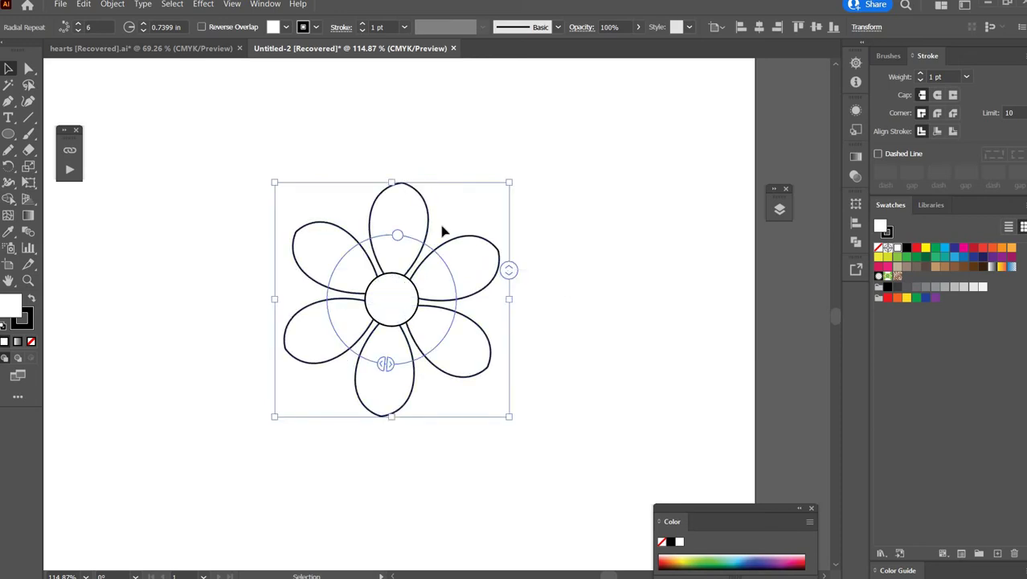
# Create a small circle, radially repeat it, and centre the ring on the flower.
pyautogui.press('l')
pyautogui.click(539, 214)
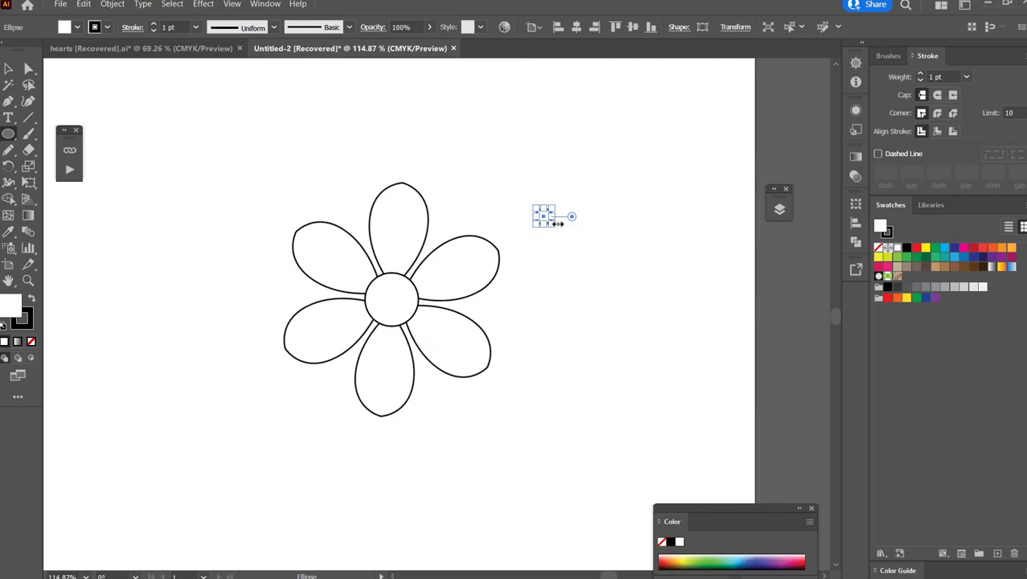
pyautogui.click(112, 4)
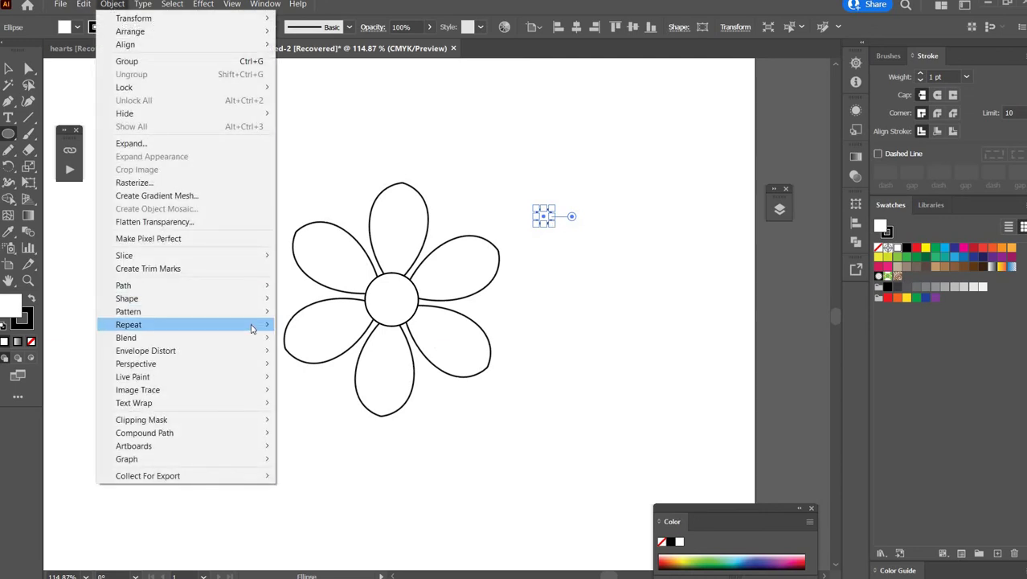
pyautogui.moveTo(253, 325)
pyautogui.click(303, 324)
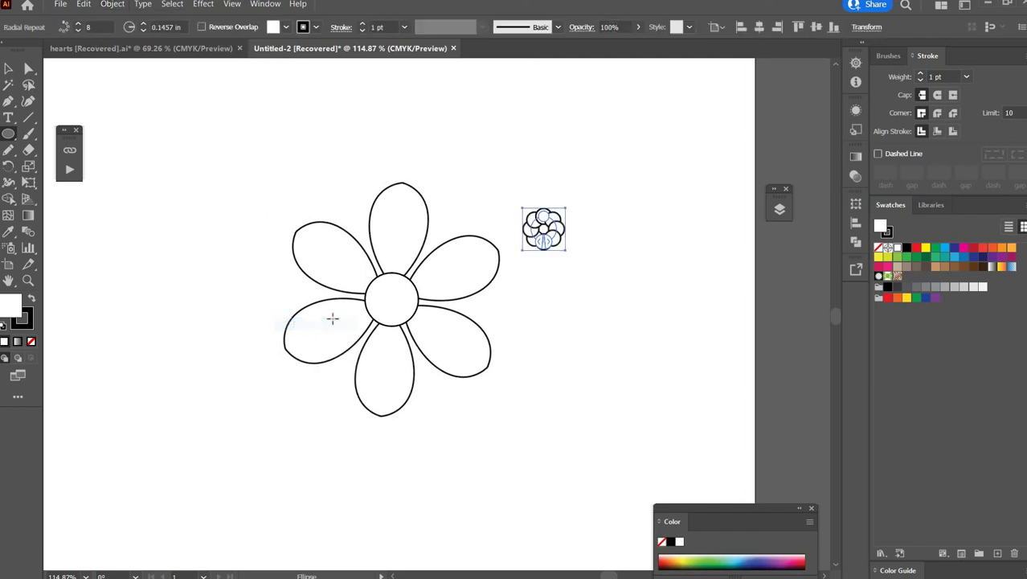
pyautogui.click(758, 26)
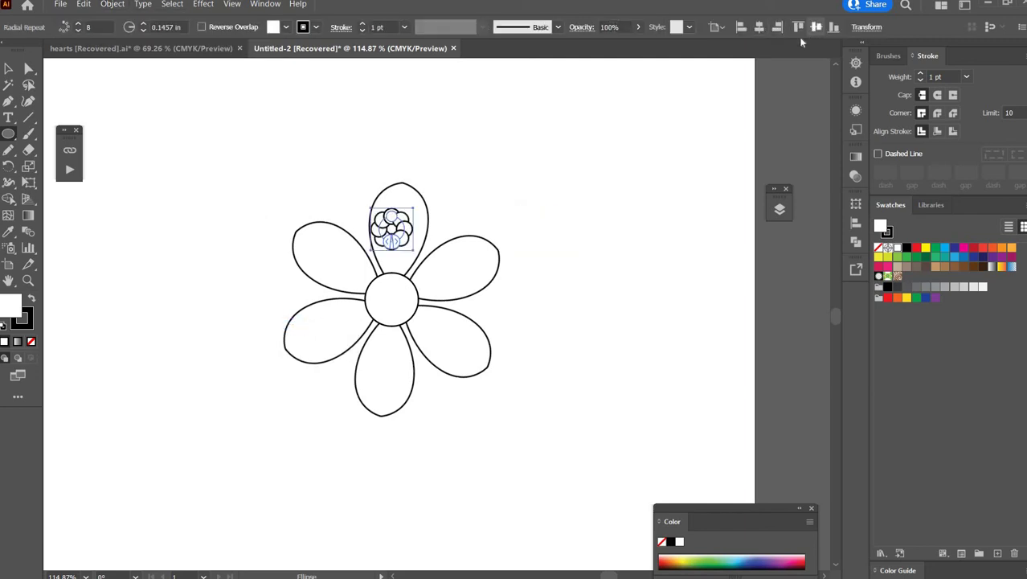
pyautogui.click(815, 26)
# Set the small-circle ring to 12 instances at a 0.246 in radius.
pyautogui.moveTo(406, 257); pyautogui.dragTo(545, 419)
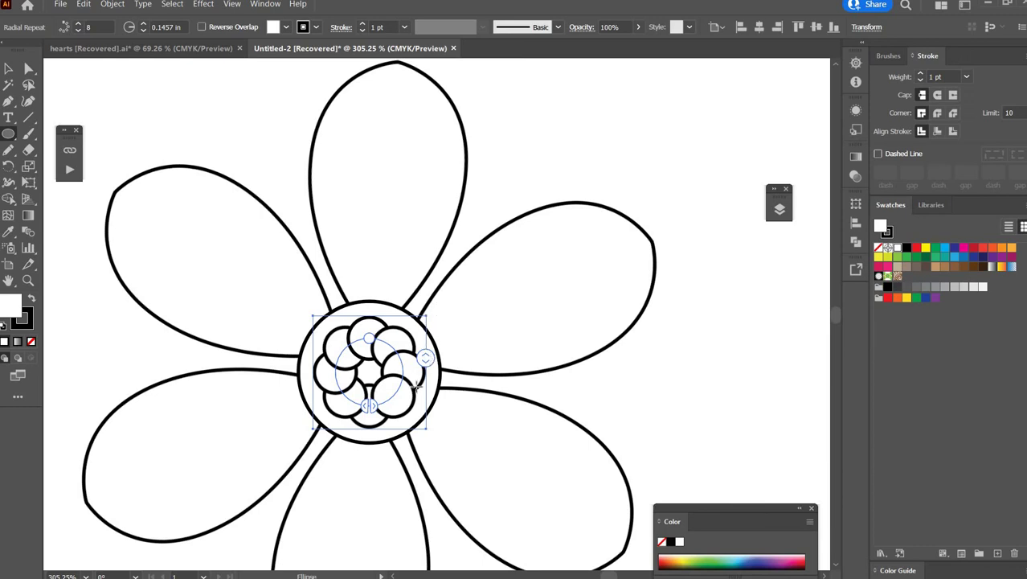
pyautogui.moveTo(371, 331); pyautogui.dragTo(387, 308)
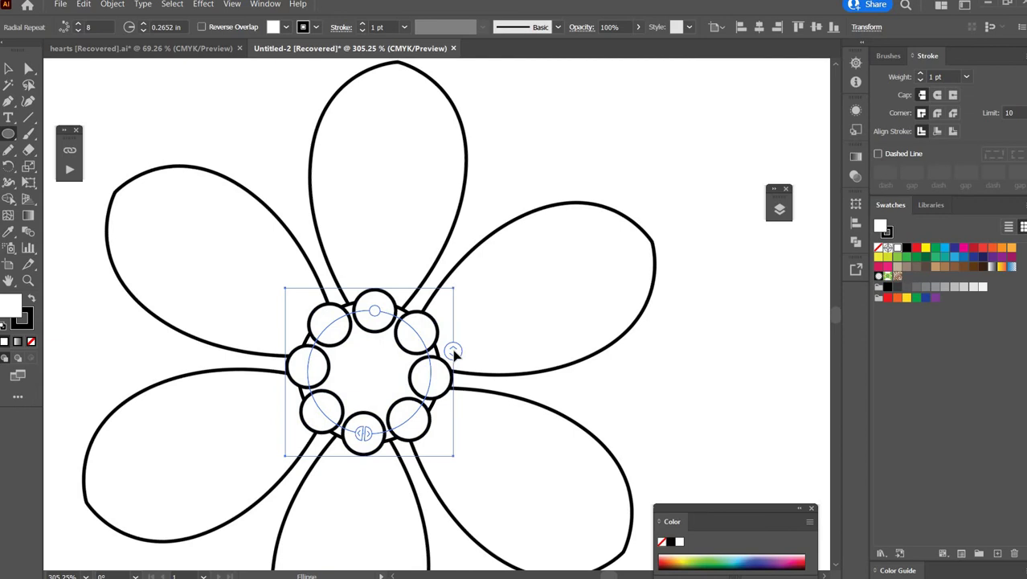
pyautogui.moveTo(454, 348); pyautogui.dragTo(455, 334)
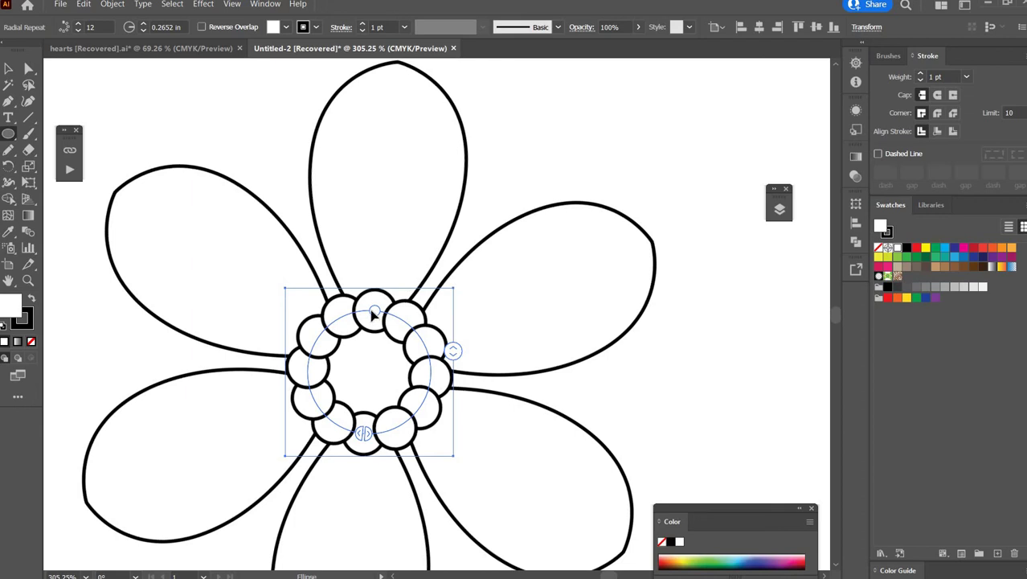
pyautogui.moveTo(371, 311); pyautogui.dragTo(389, 300)
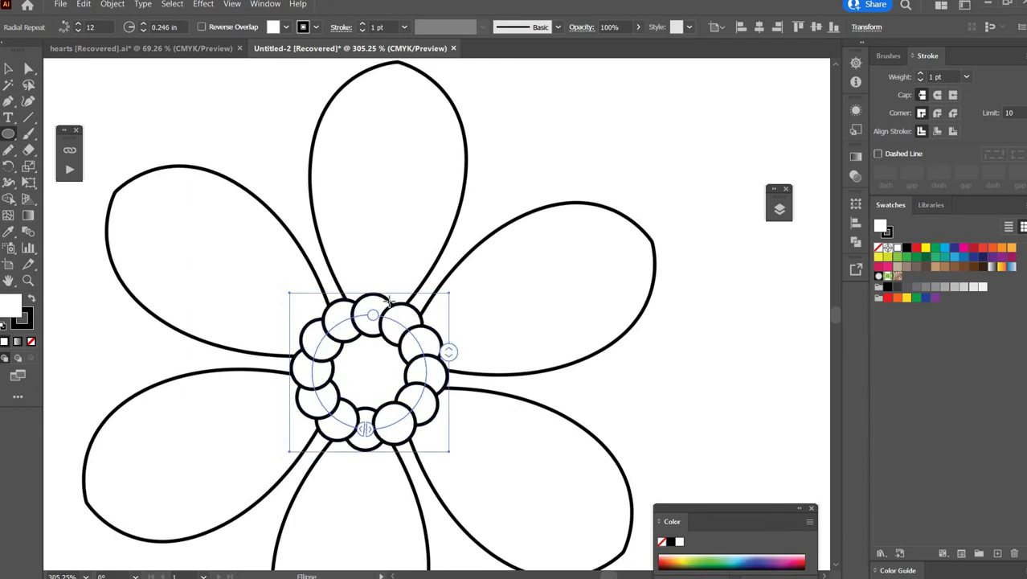
# Expand the twelve-circle Radial Repeat into plain paths and add the large centre circle to the selection.
pyautogui.click(112, 5)
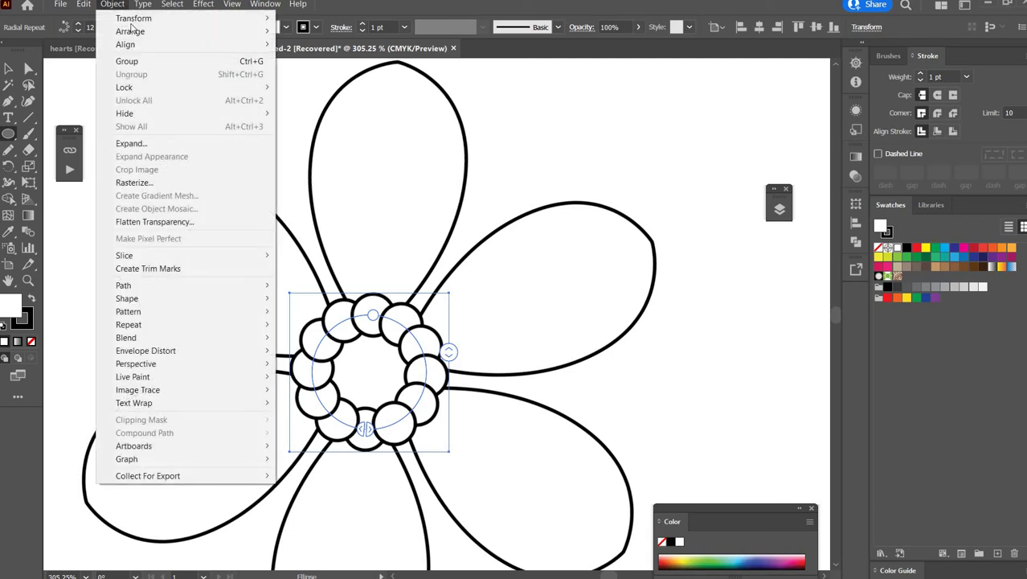
pyautogui.click(205, 142)
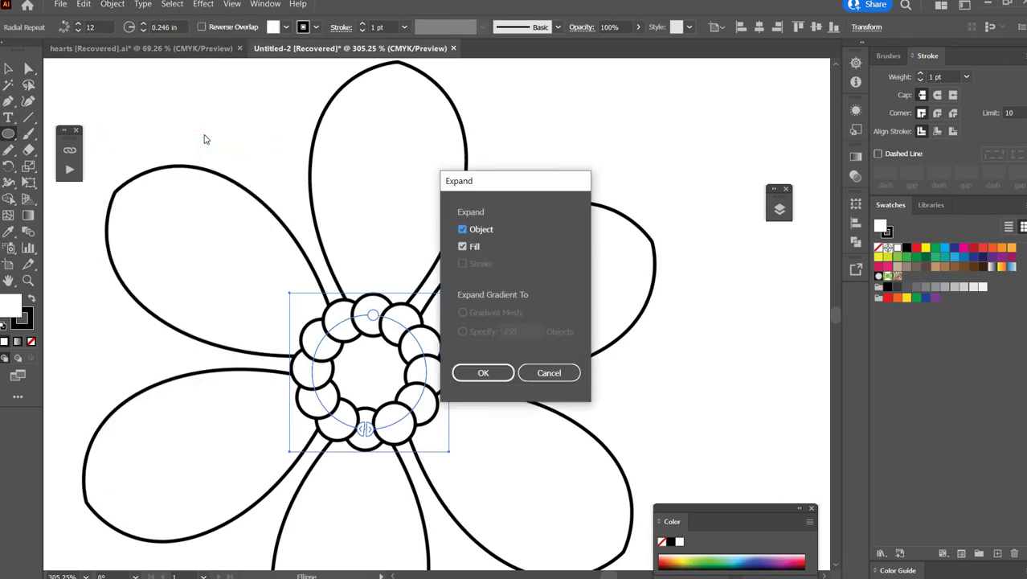
pyautogui.click(485, 373)
pyautogui.hotkey('ctrl', 'space')
pyautogui.moveTo(550, 432); pyautogui.dragTo(552, 105)
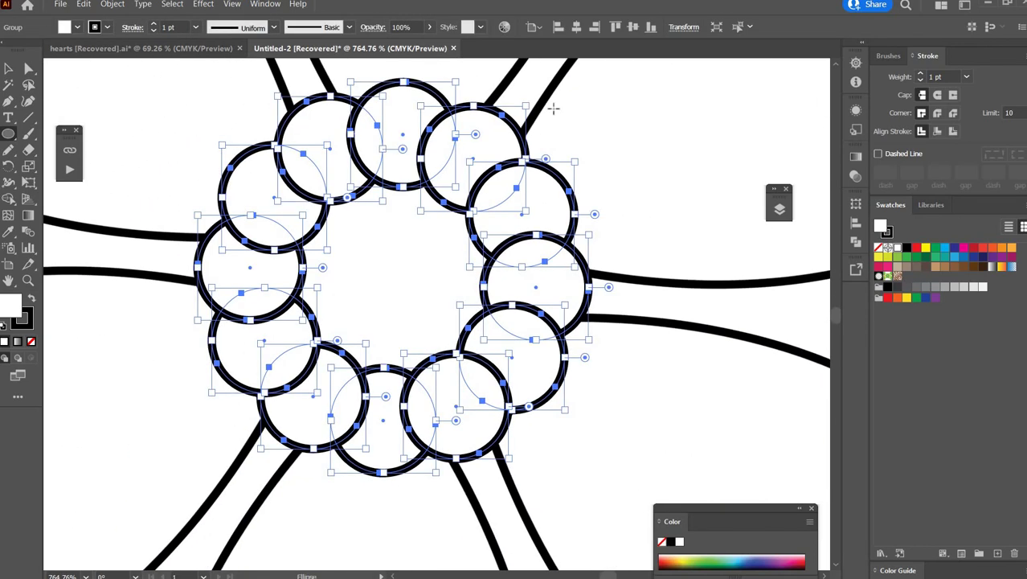
pyautogui.press('v')
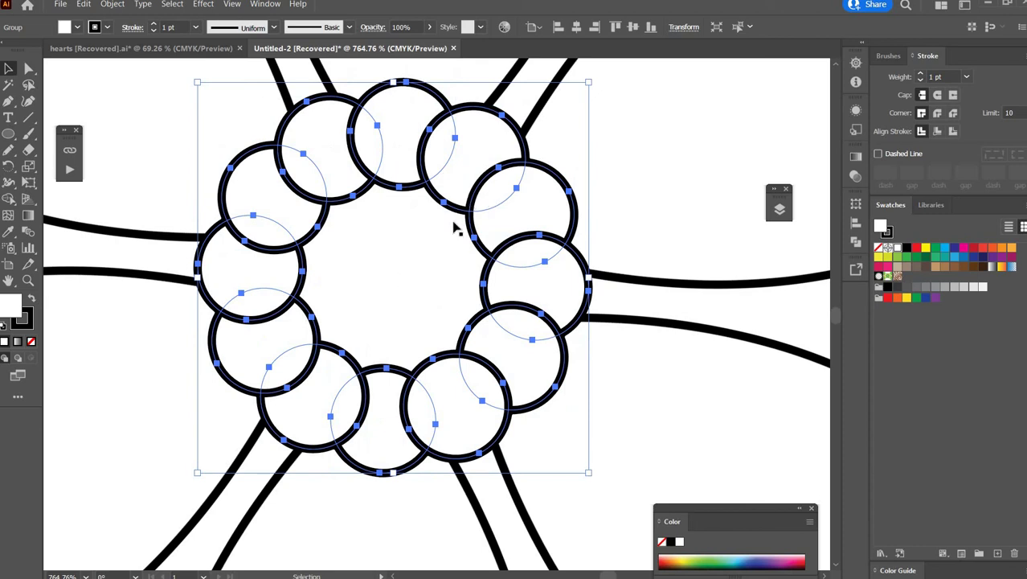
pyautogui.keyDown('shift'); pyautogui.click(393, 312); pyautogui.keyUp('shift')
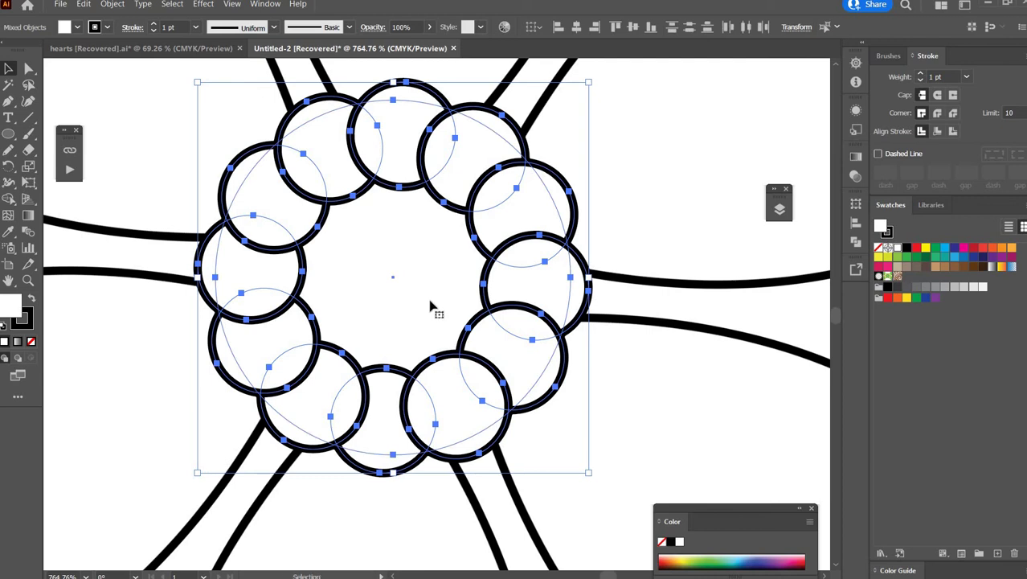
# Unite the circle ring and centre circle with Pathfinder into one scalloped centre shape.
pyautogui.click(265, 4)
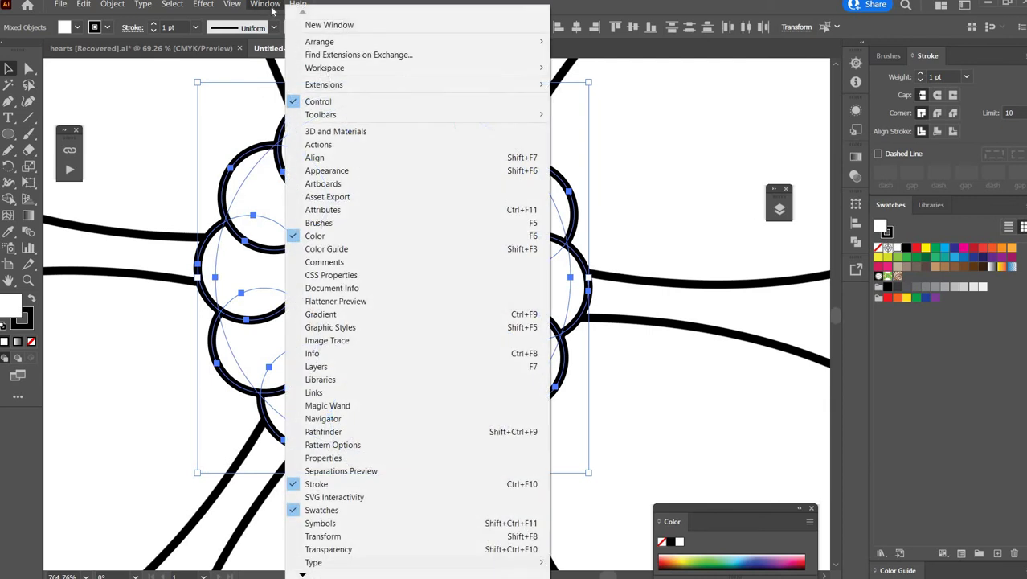
pyautogui.click(351, 431)
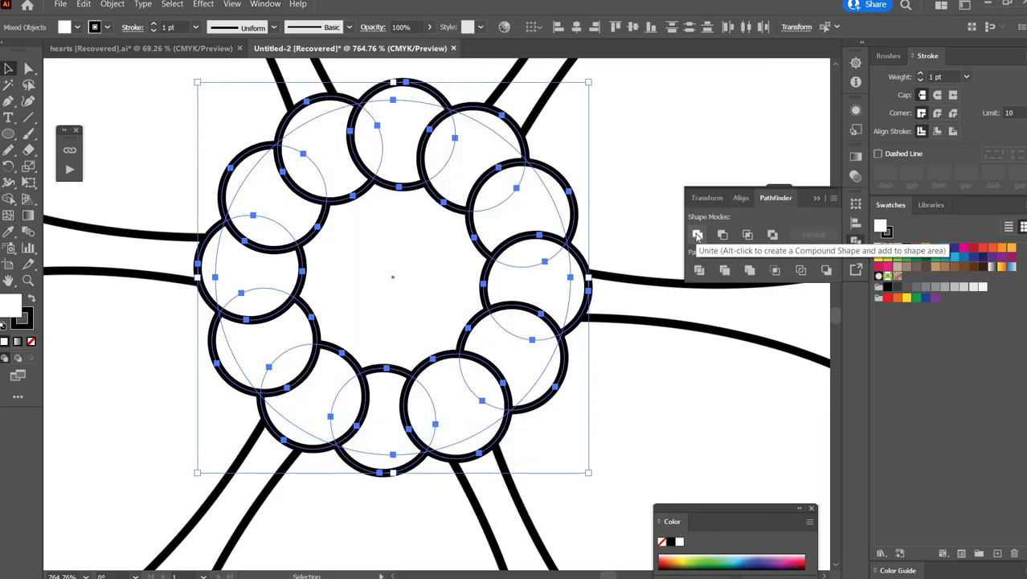
pyautogui.click(697, 234)
pyautogui.keyDown('alt'); pyautogui.click(562, 279); pyautogui.keyUp('alt')
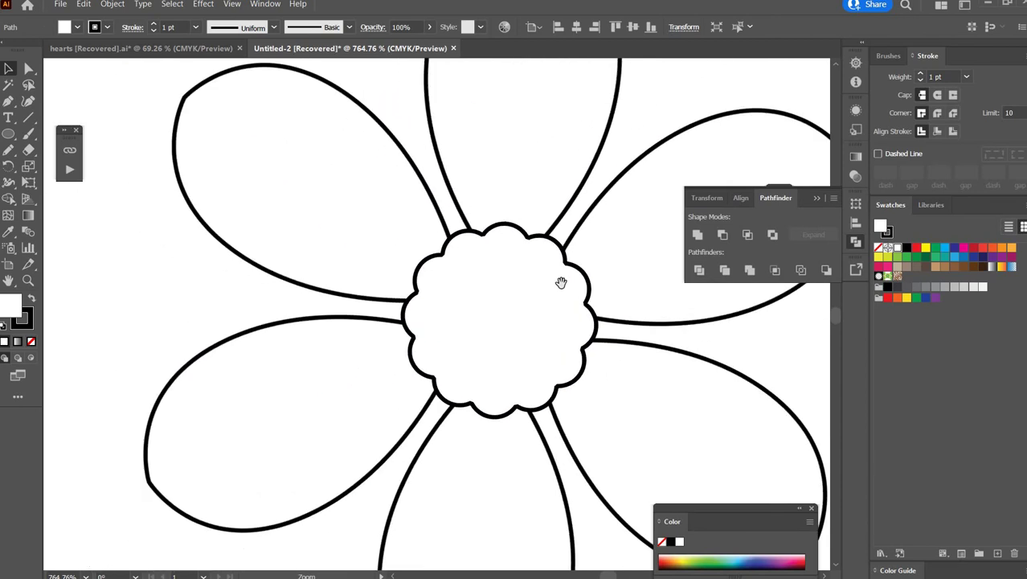
pyautogui.keyDown('alt'); pyautogui.click(433, 273); pyautogui.keyUp('alt')
pyautogui.moveTo(434, 274); pyautogui.dragTo(463, 358)
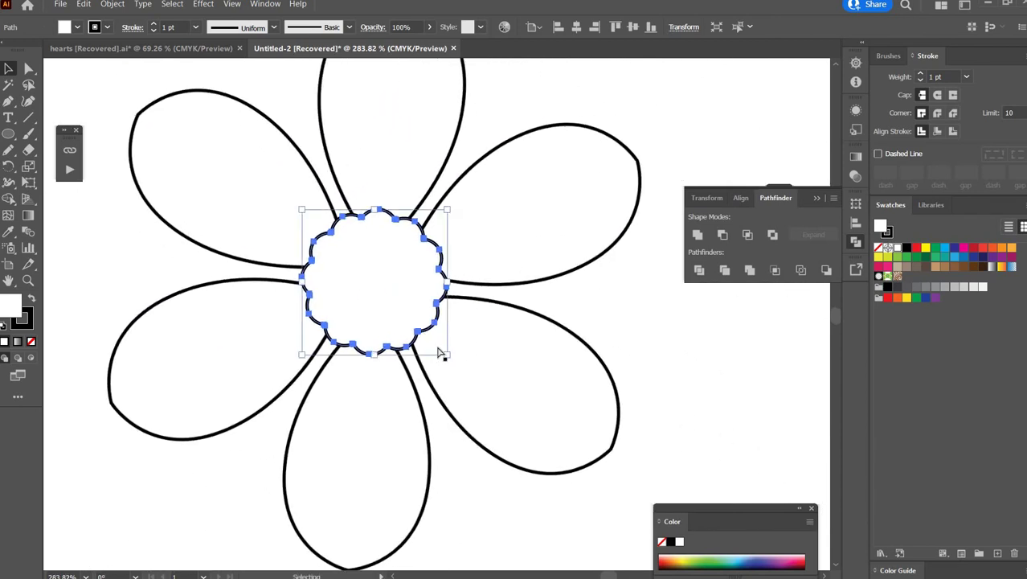
# Scale a copy of the scalloped centre down into a smaller inner layer.
pyautogui.press('a')
pyautogui.press('v')
pyautogui.press('a')
pyautogui.press('v')
pyautogui.moveTo(445, 210); pyautogui.dragTo(439, 227)
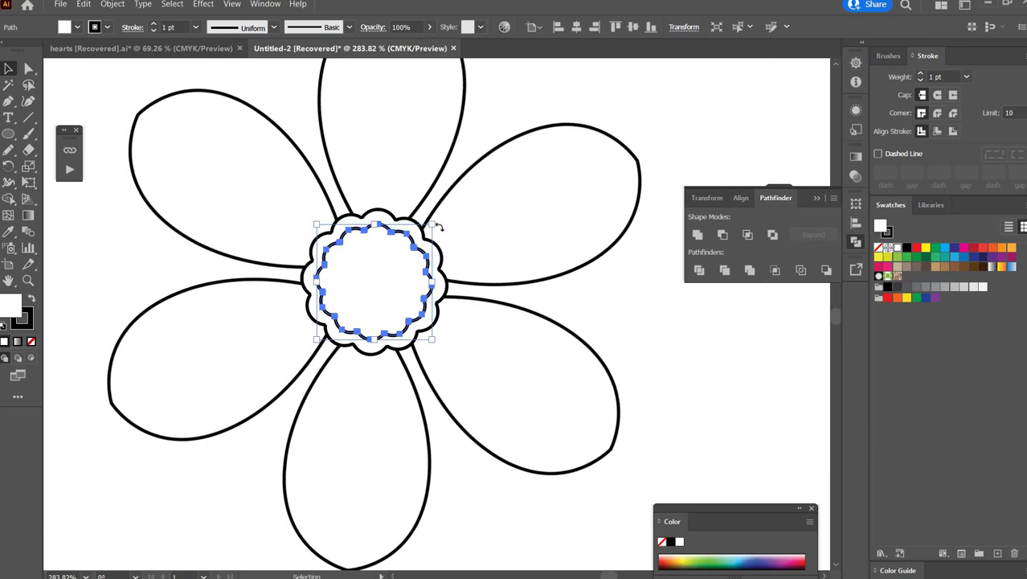
# Scale another copy down to form the innermost scalloped layer.
pyautogui.press('a')
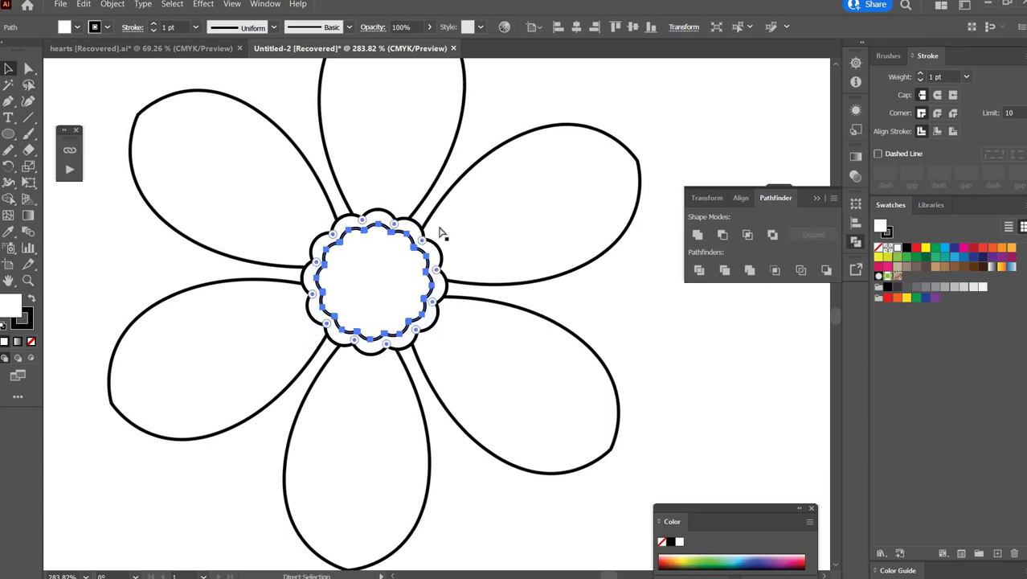
pyautogui.press('v')
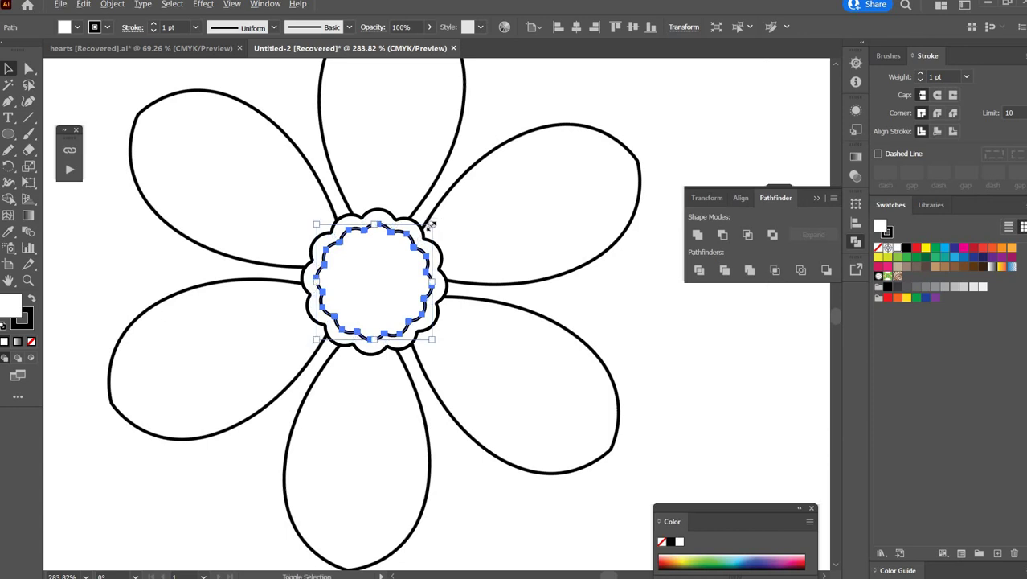
pyautogui.moveTo(432, 222)
pyautogui.mouseDown()
pyautogui.moveTo(425, 233)
pyautogui.moveTo(440, 273)
pyautogui.mouseUp()
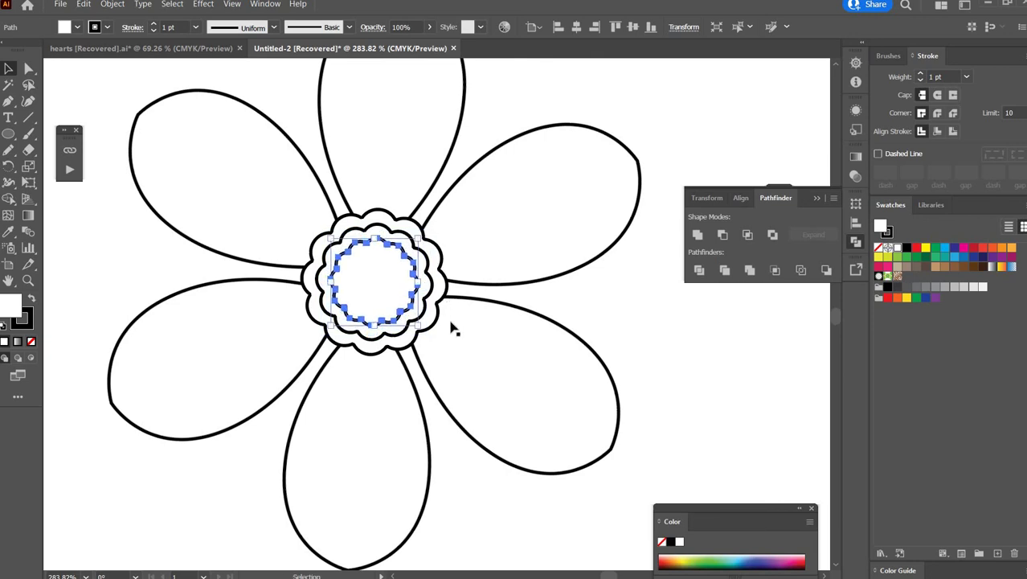
pyautogui.hotkey('ctrl', 'alt', 'r')
pyautogui.keyDown('ctrl'); pyautogui.keyDown('alt'); pyautogui.click(463, 315); pyautogui.keyUp('alt'); pyautogui.keyUp('ctrl')
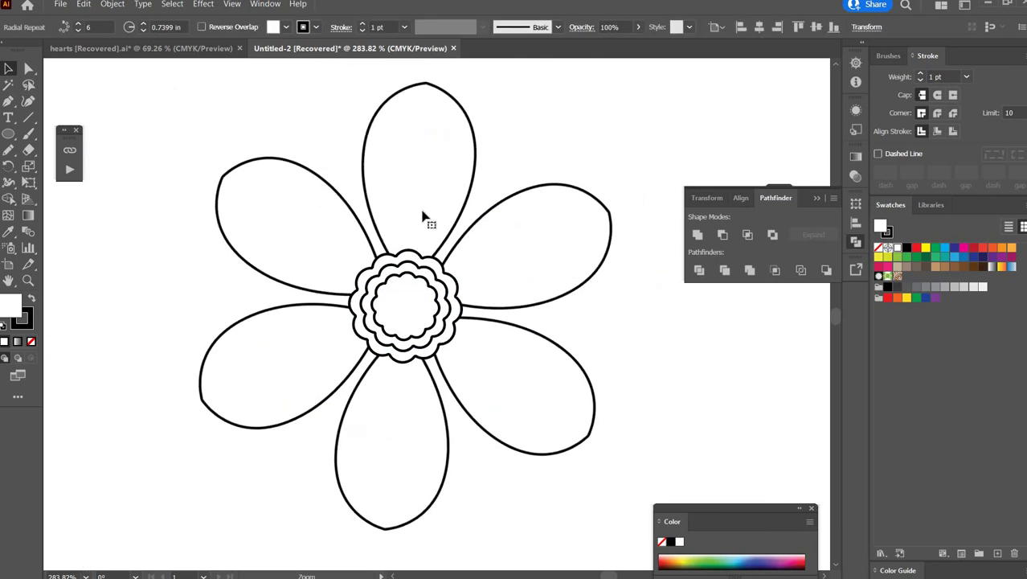
pyautogui.keyDown('ctrl'); pyautogui.keyDown('alt'); pyautogui.click(422, 218); pyautogui.keyUp('alt'); pyautogui.keyUp('ctrl')
pyautogui.click(611, 312)
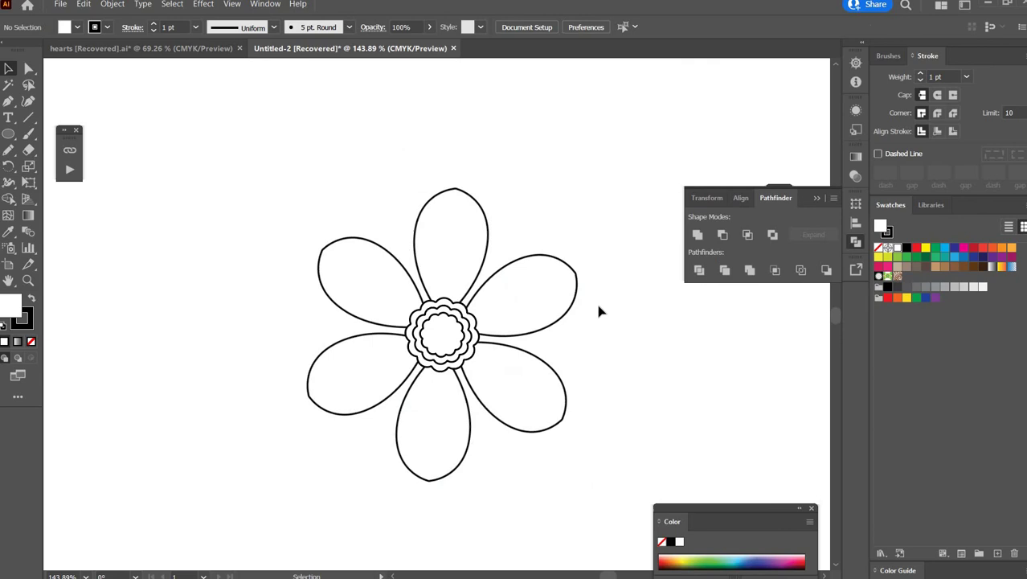
pyautogui.scroll(-2, 436, 281)
pyautogui.hscroll(2, 435, 280)
pyautogui.moveTo(479, 329); pyautogui.dragTo(505, 351)
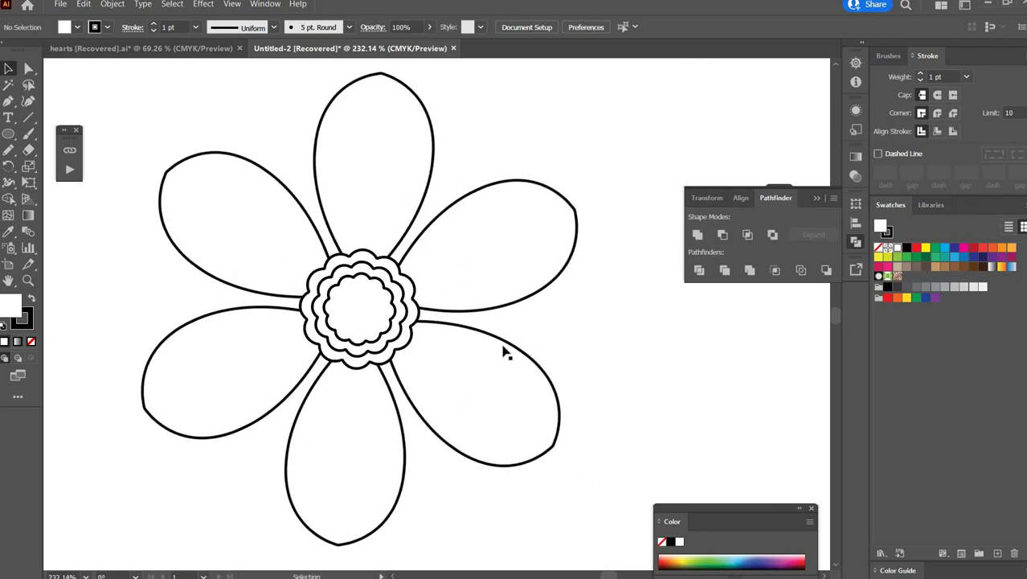